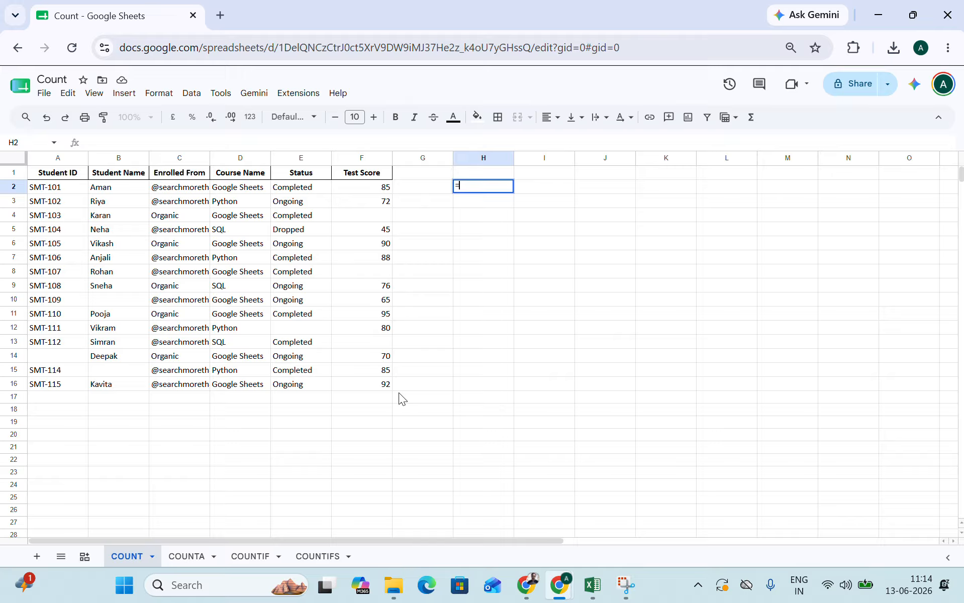
Enter =COUNT(F2:F16) in cell H2 to count the numeric test scores
type("coun")
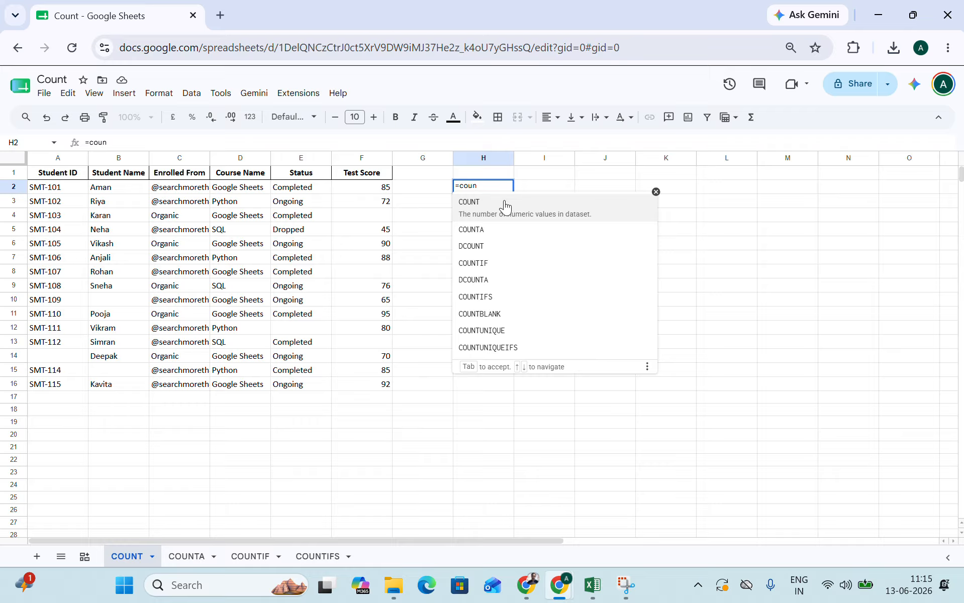
left_click(477, 209)
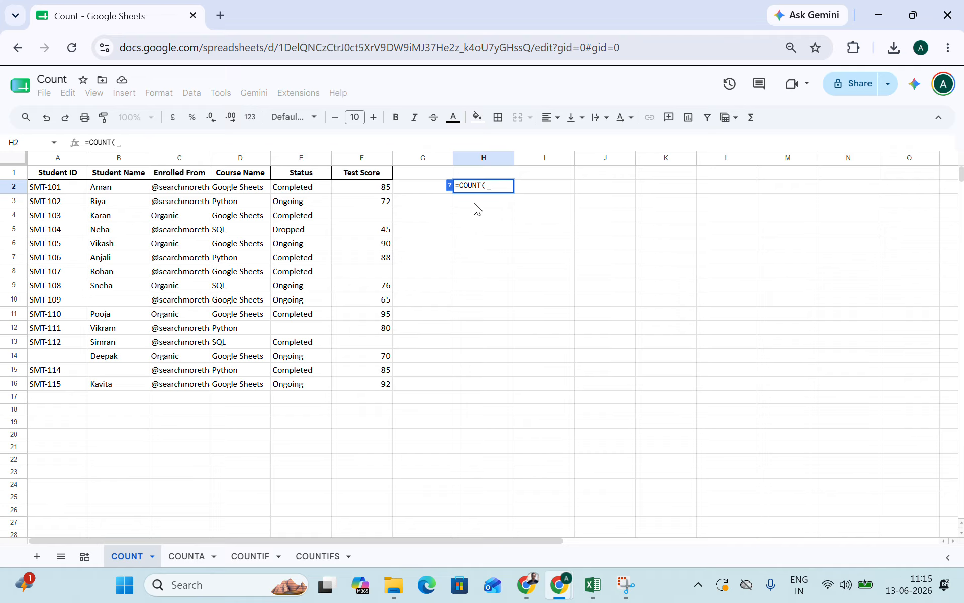
left_click(376, 191)
key("shift+Down")
key("shift+Down")
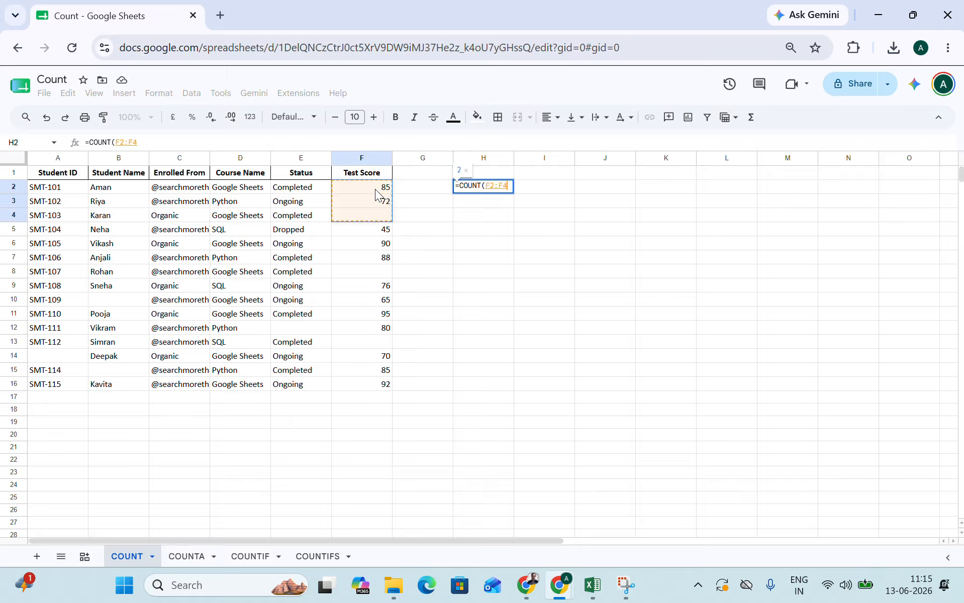
key("shift+Down")
key("shift+Down")
key("shift+Down")
key("shift+Down")
key("shift+Down")
key("shift+Down")
key("shift+Down")
key("shift+Down")
key("shift+Down")
key("shift+Down")
key("shift+Down")
key("shift+Down")
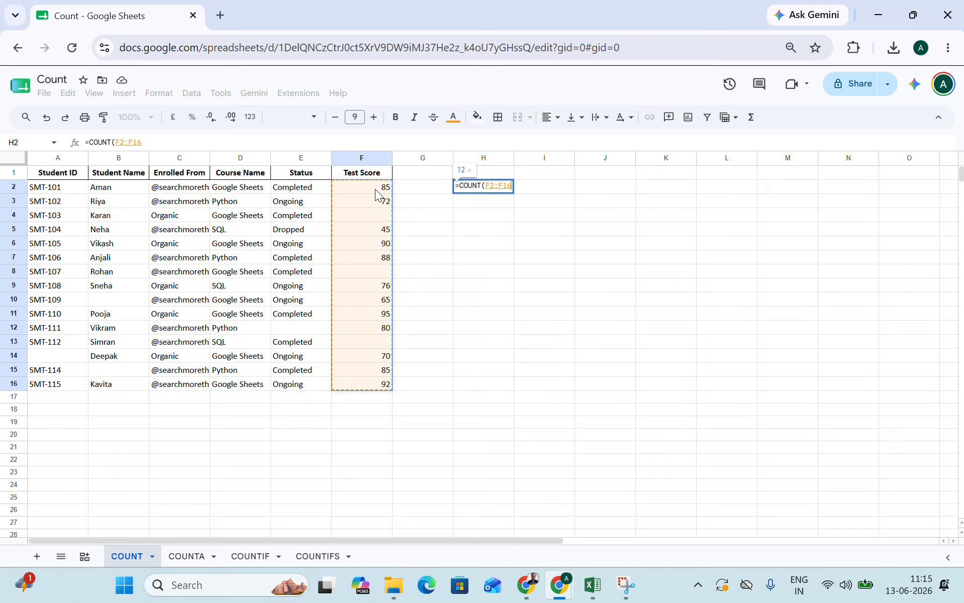
key("Return")
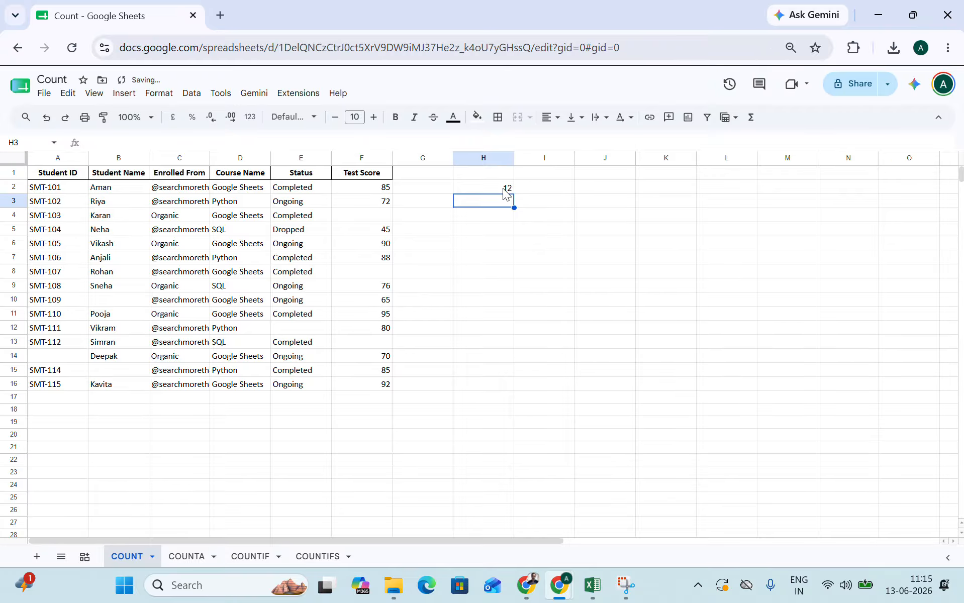
Check the COUNT result in H2 against the blank Test Score cells F13, F8 and F4
left_click(505, 190)
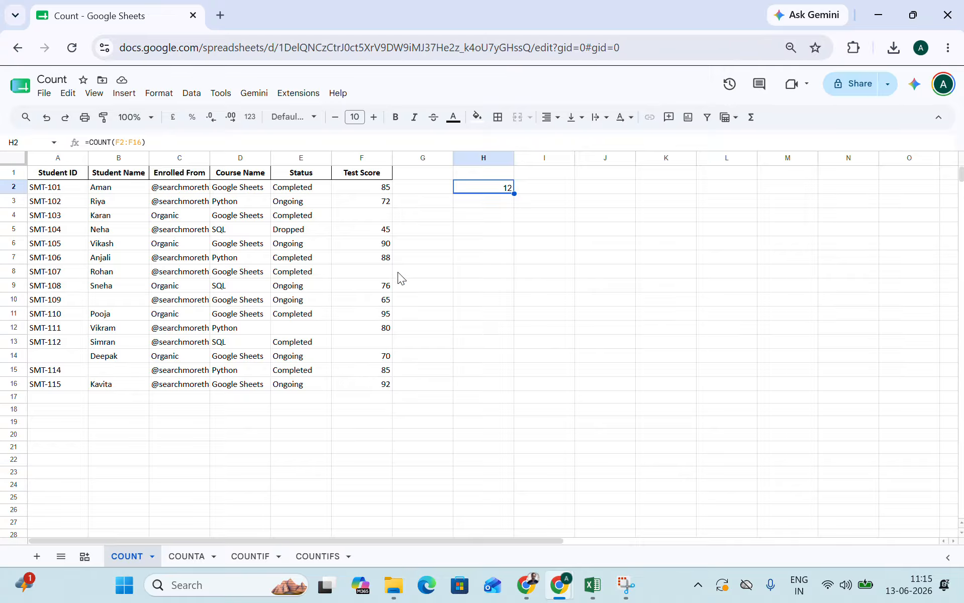
left_click(386, 347)
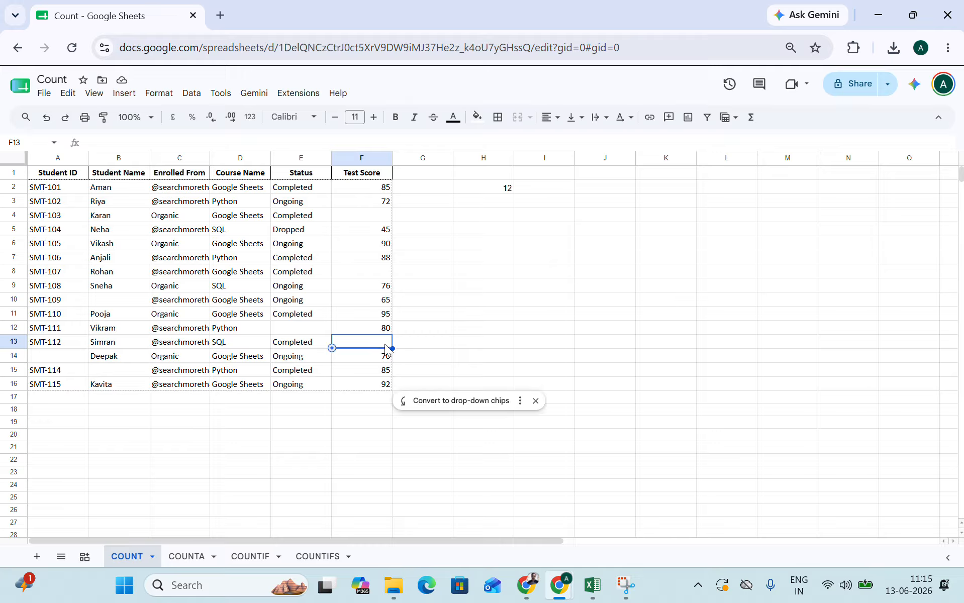
left_click(542, 405)
left_click(499, 190)
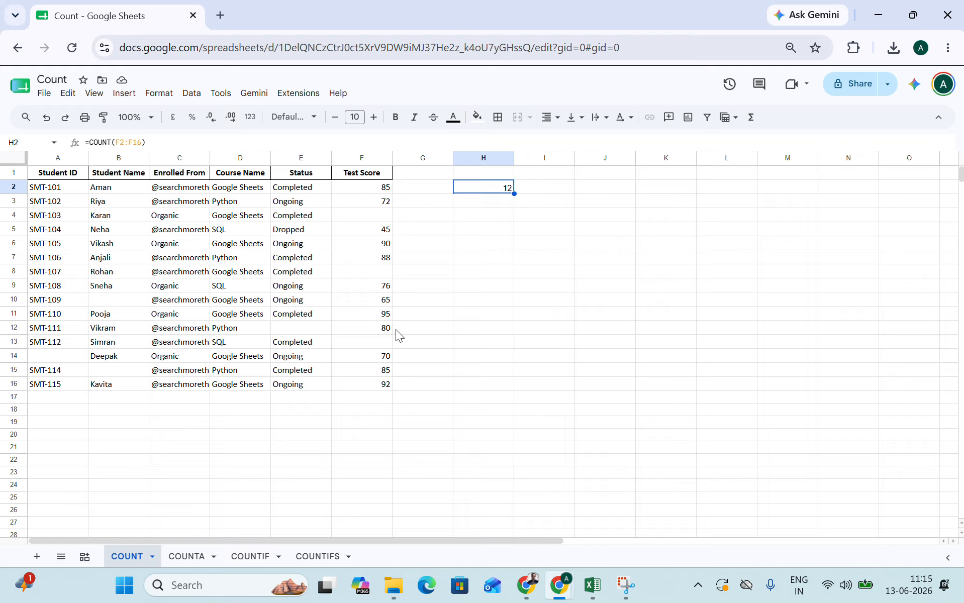
left_click(380, 344)
left_click(371, 277)
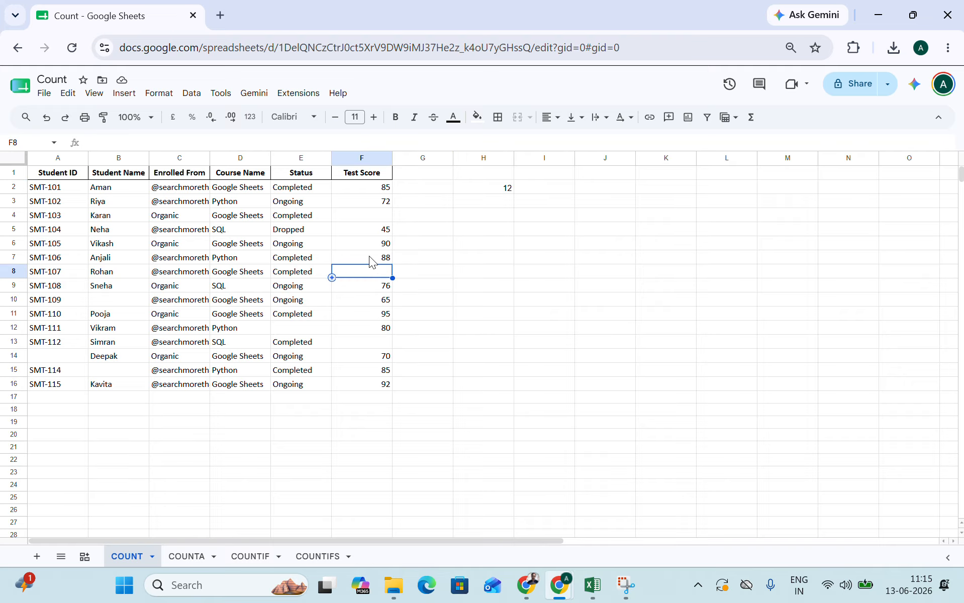
left_click(353, 217)
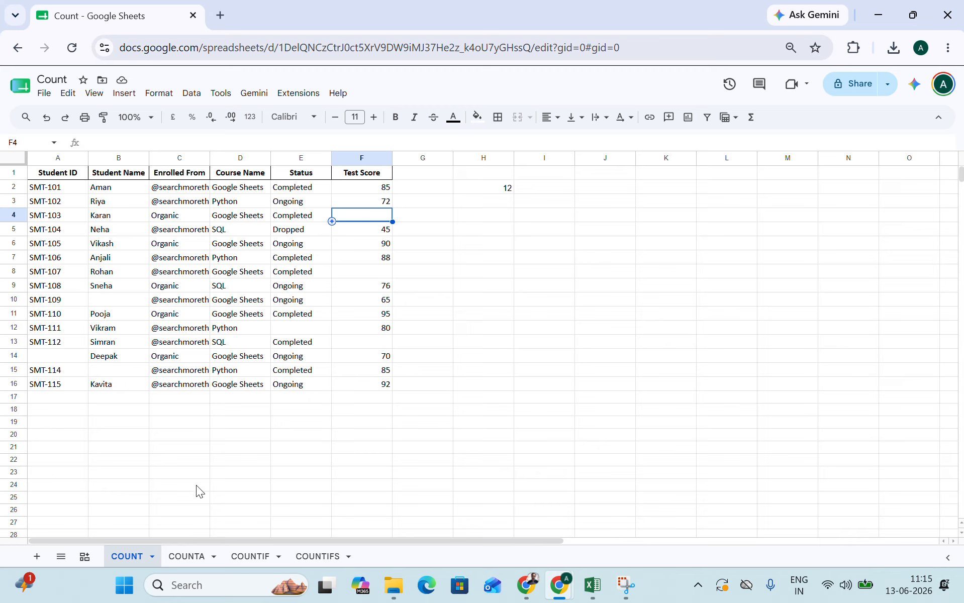
Switch to the COUNTA sheet and clear the number in Status cell E12
left_click(193, 558)
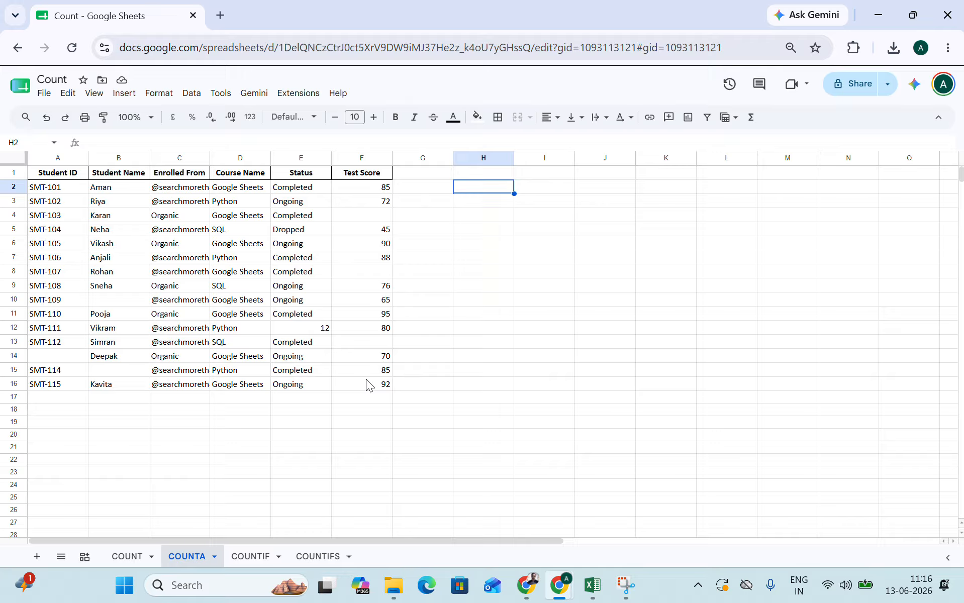
left_click(303, 332)
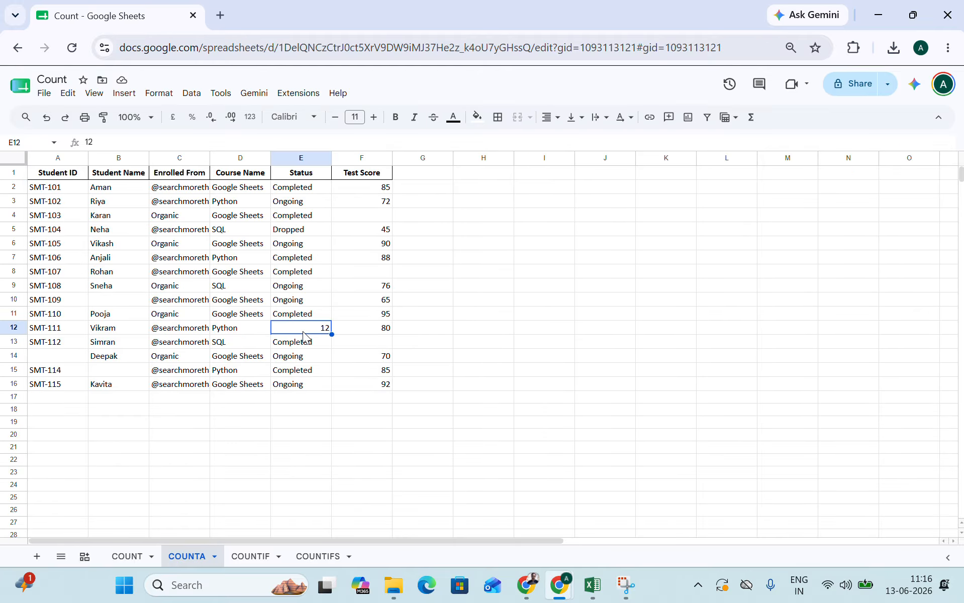
key("Delete")
key("Right")
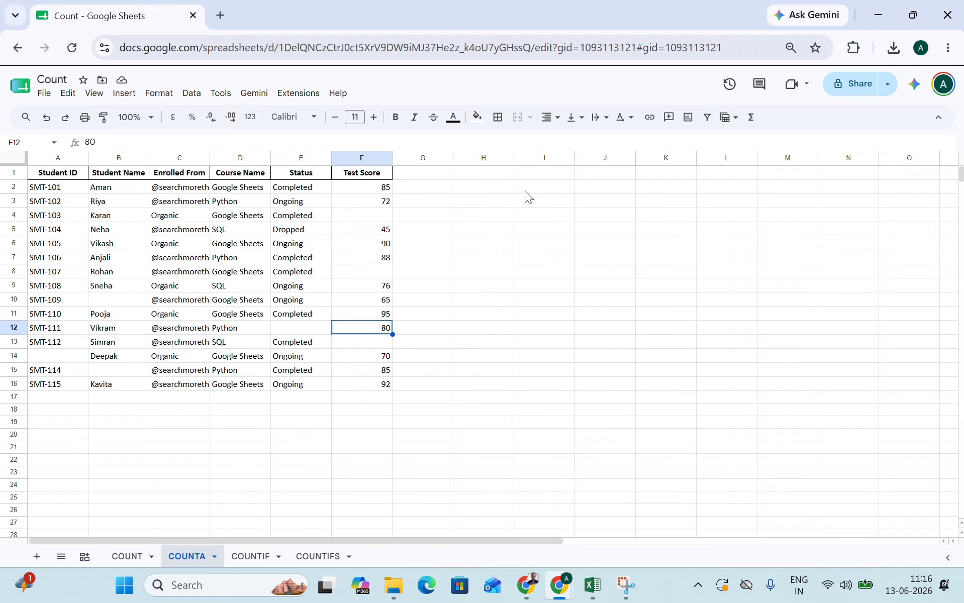
Enter =COUNTA(E2:E16) in cell H2 to count the filled Status cells
left_click(491, 186)
type("=c")
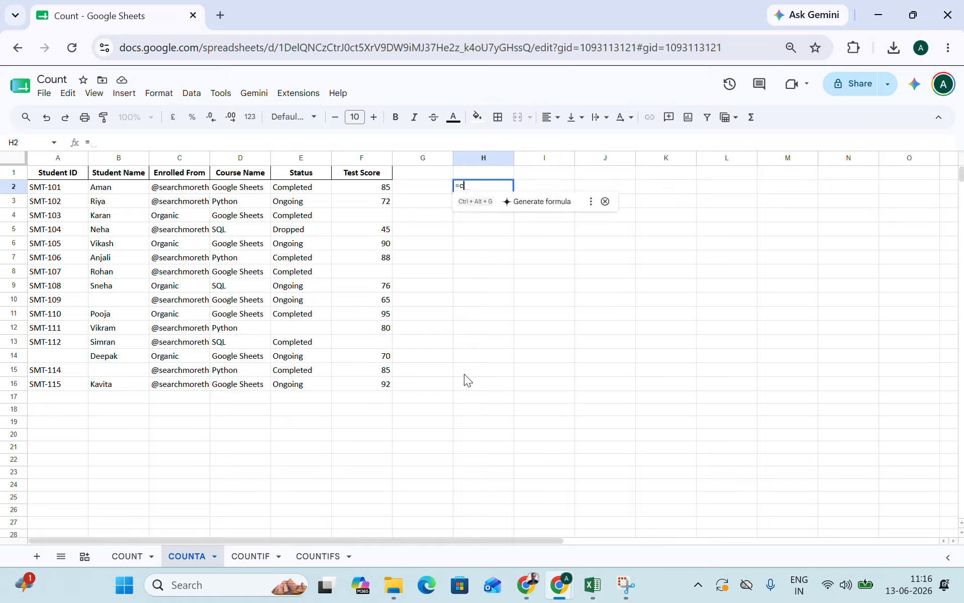
type("ou")
key("Down")
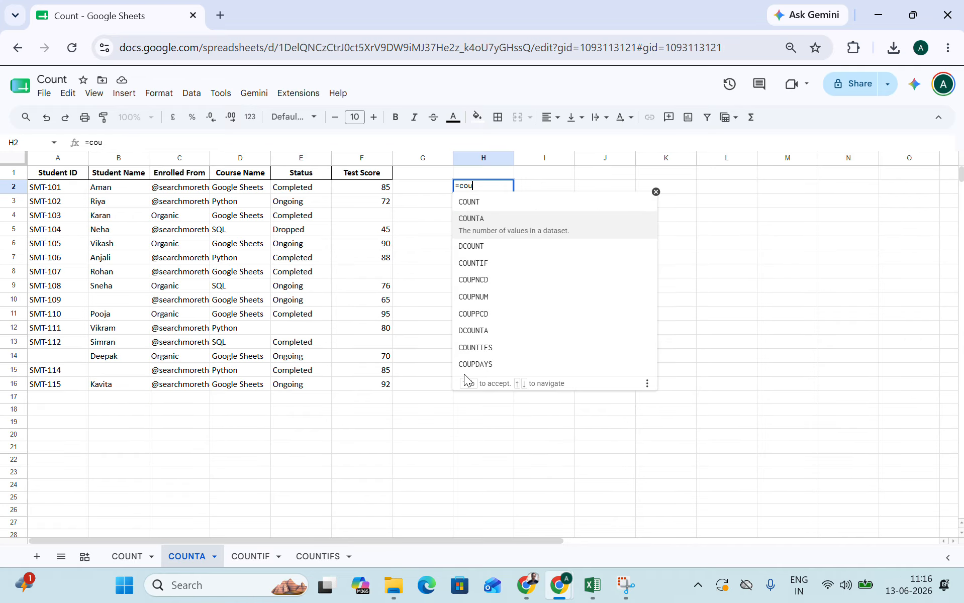
key("Tab")
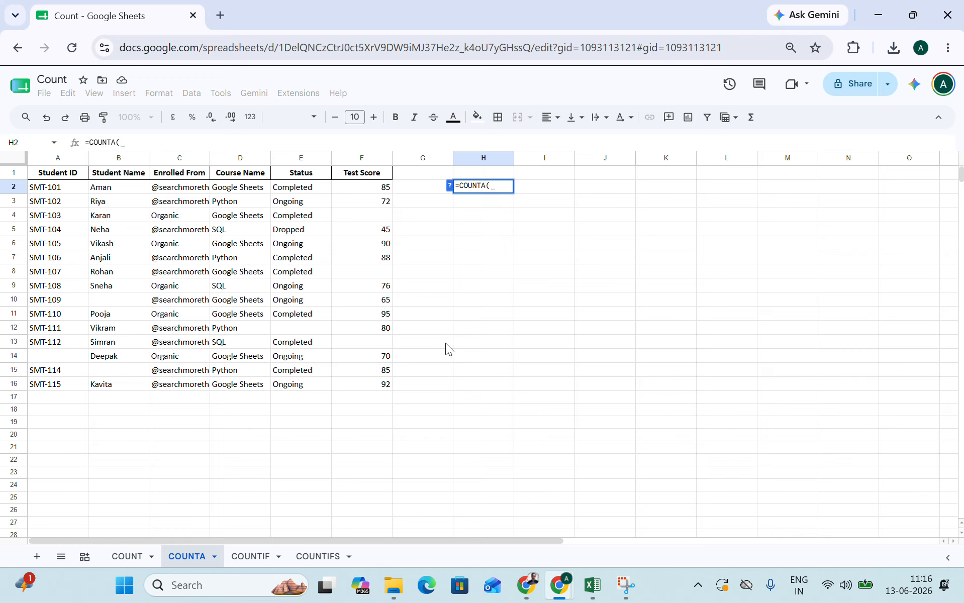
left_click(289, 189)
key("shift+Down")
key("shift+Down")
key("shift+Down")
key("shift+Down")
key("shift+Down")
key("shift+Down")
key("shift+Down")
key("shift+Down")
key("shift+Down")
key("shift+Down")
key("shift+Down")
key("shift+Down")
key("shift+Down")
key("shift+Down")
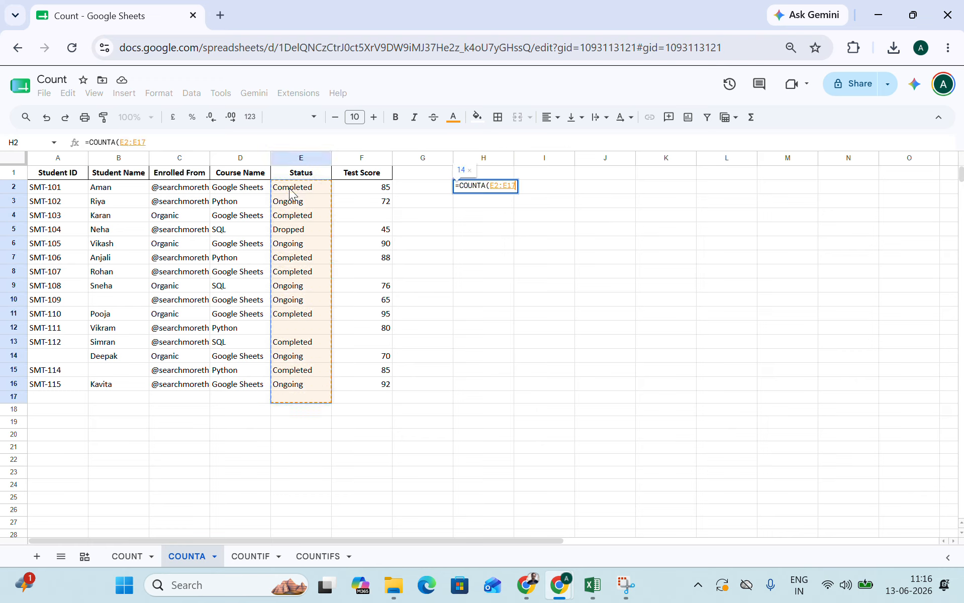
key("Return")
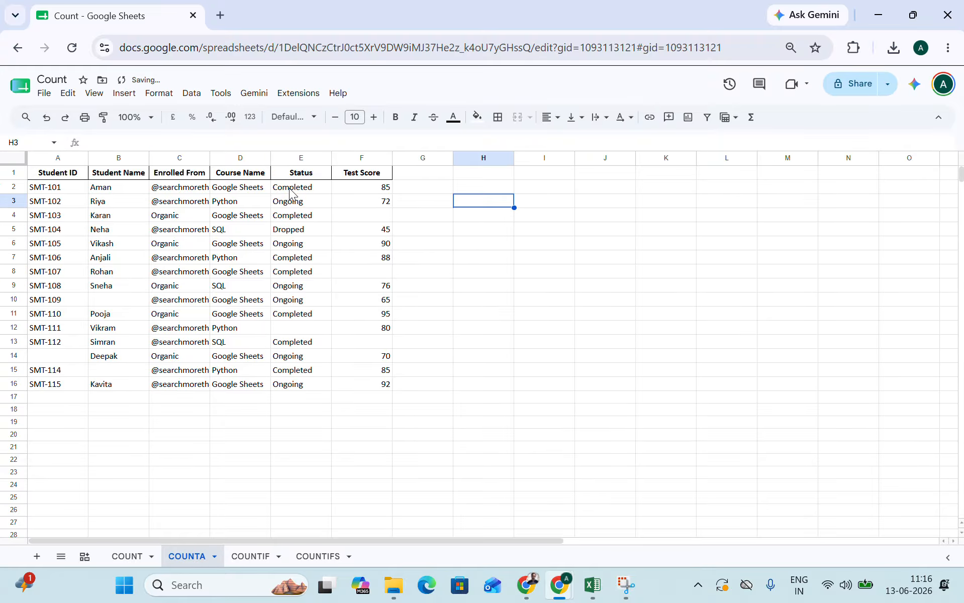
Check the COUNTA result in H2 against the blank Status cell E12
left_click(510, 185)
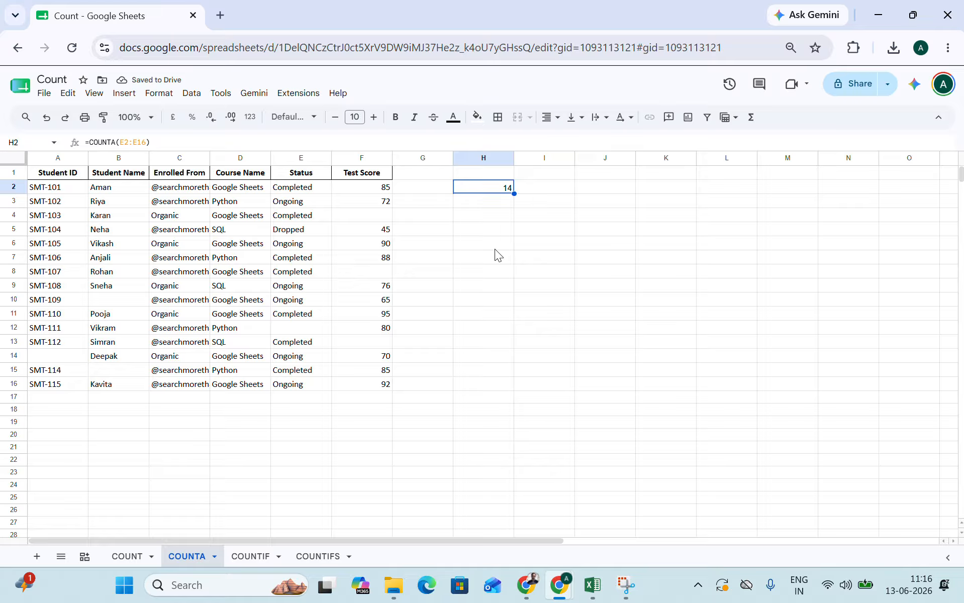
left_click(287, 331)
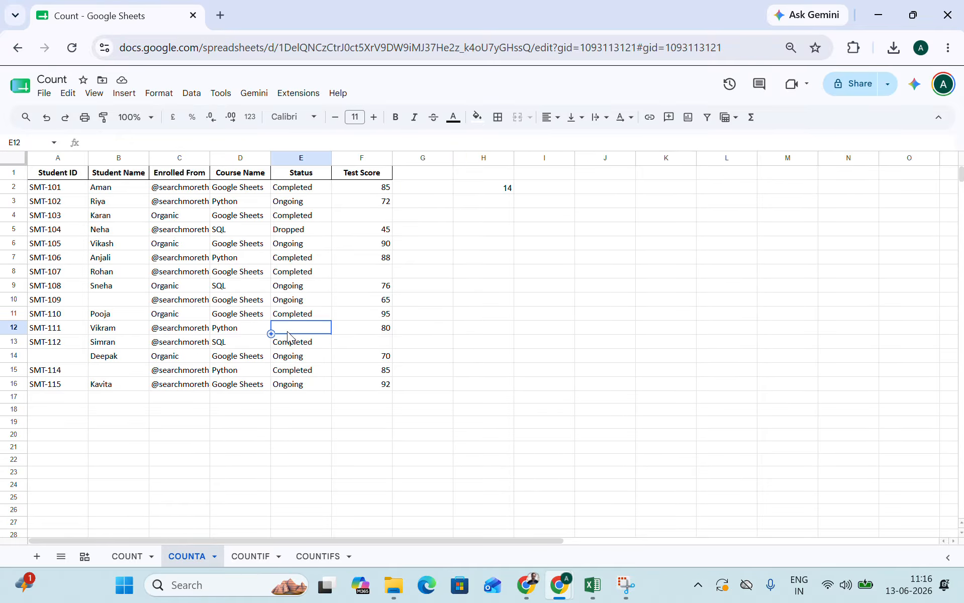
left_click(488, 192)
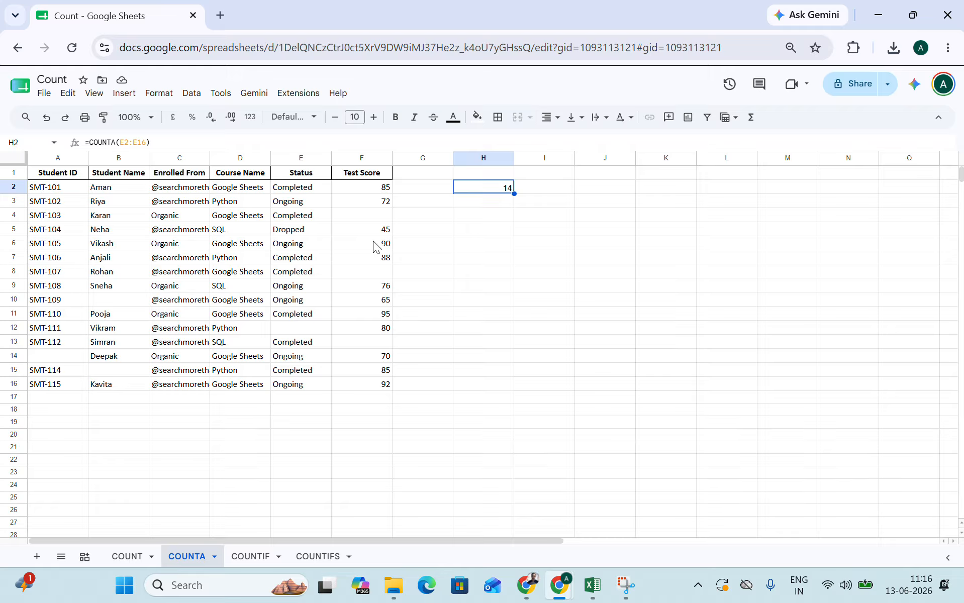
Enter =COUNT(E2:E16) in cell I2 beside the COUNTA result for comparison
left_click(542, 192)
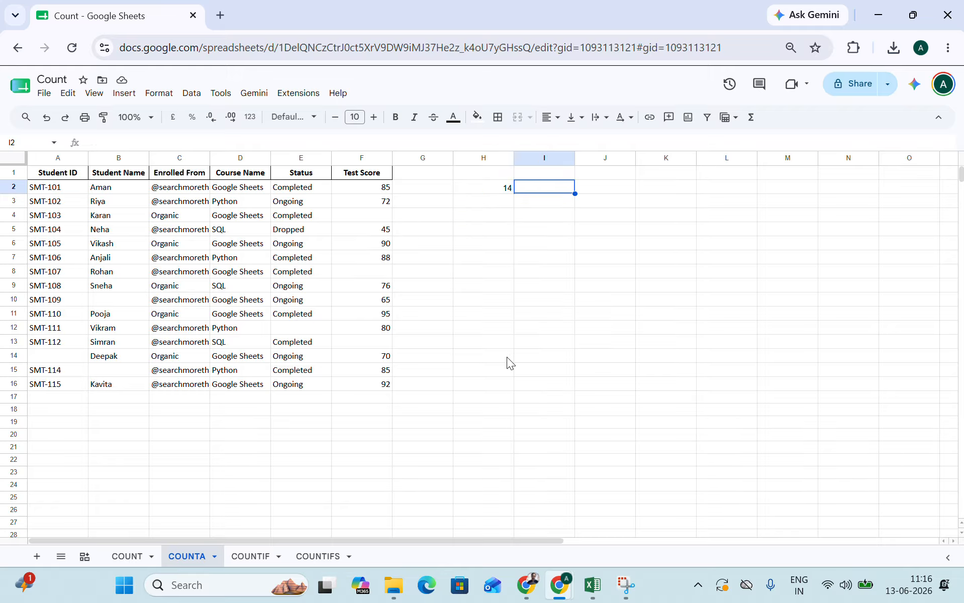
type("=coun")
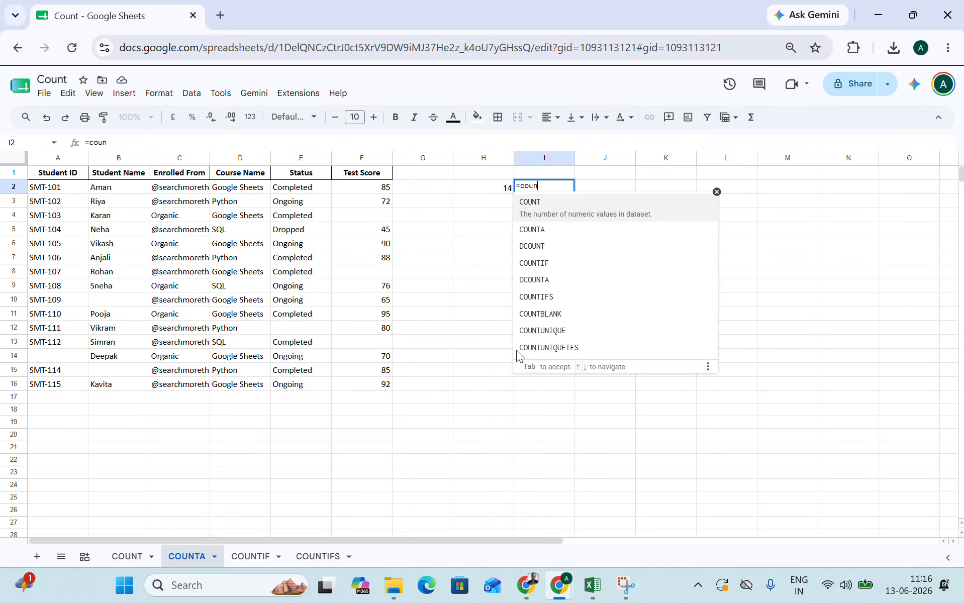
left_click(531, 201)
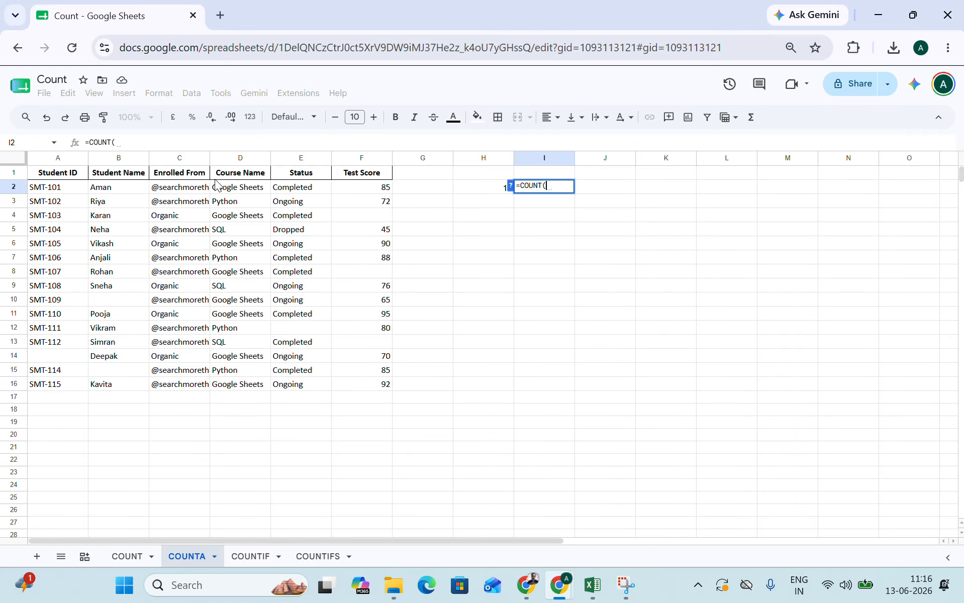
left_click_drag(293, 189, 297, 386)
key("Return")
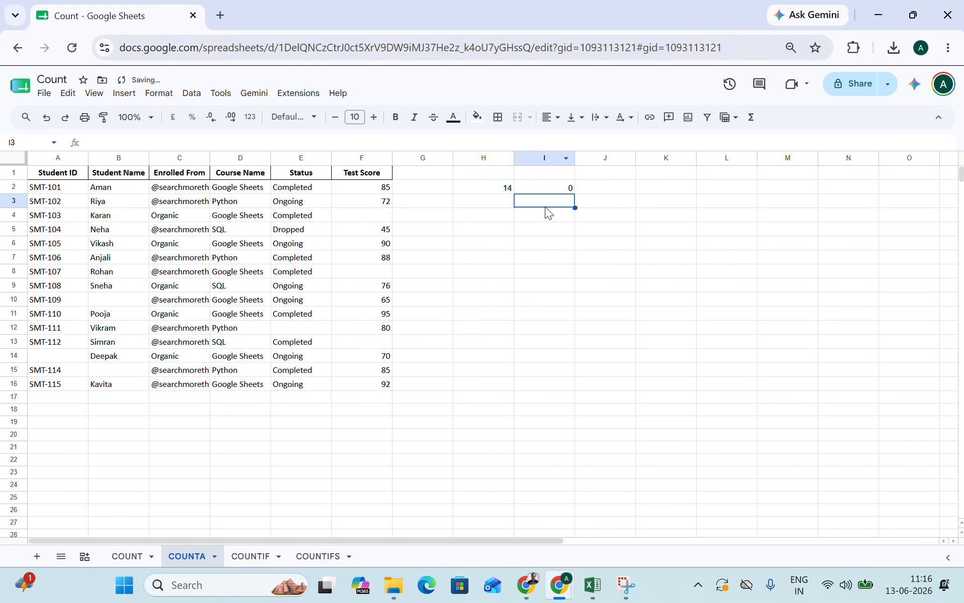
left_click(543, 184)
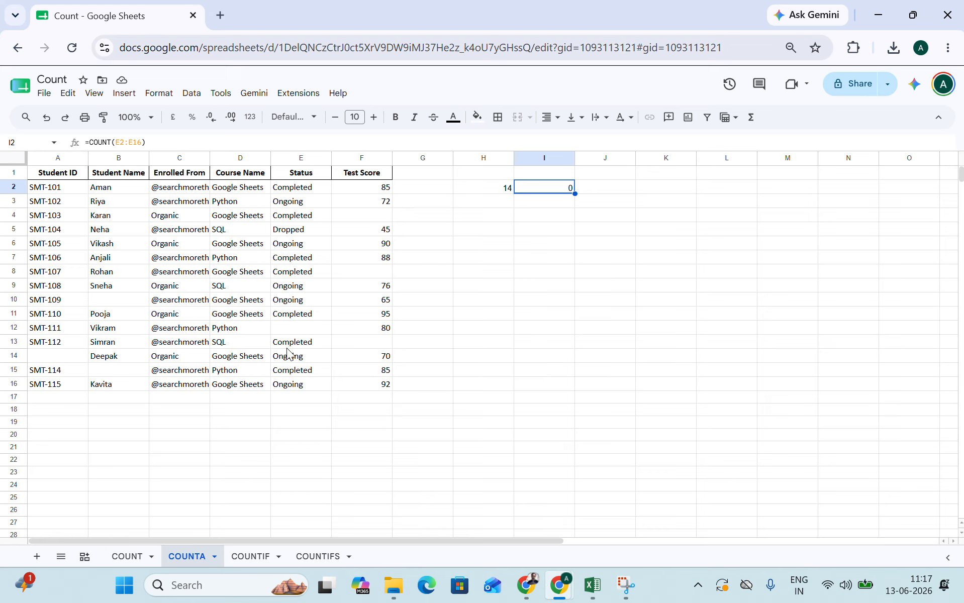
Enter 122 in the blank Status cell E12
left_click(290, 328)
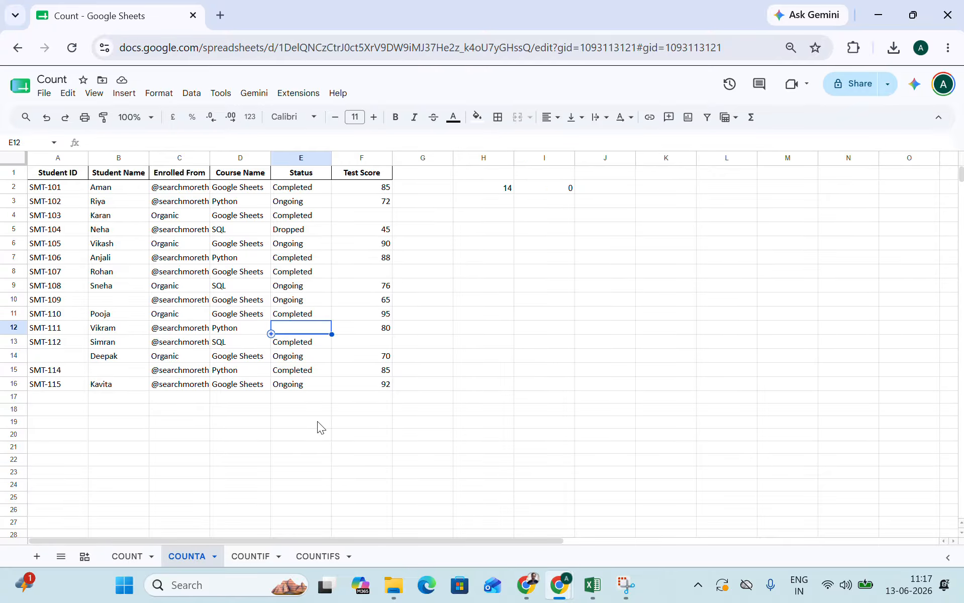
type("122")
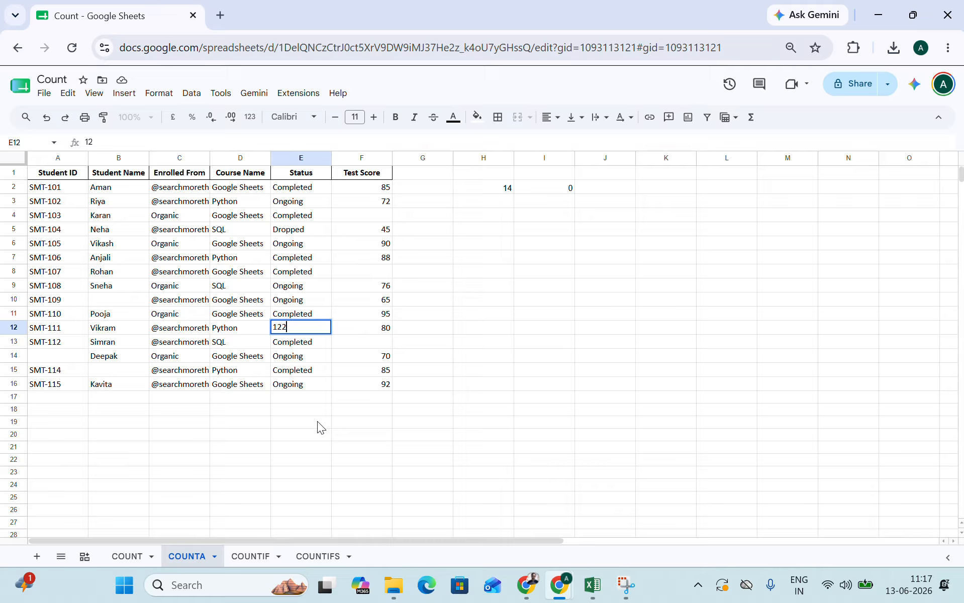
key("Return")
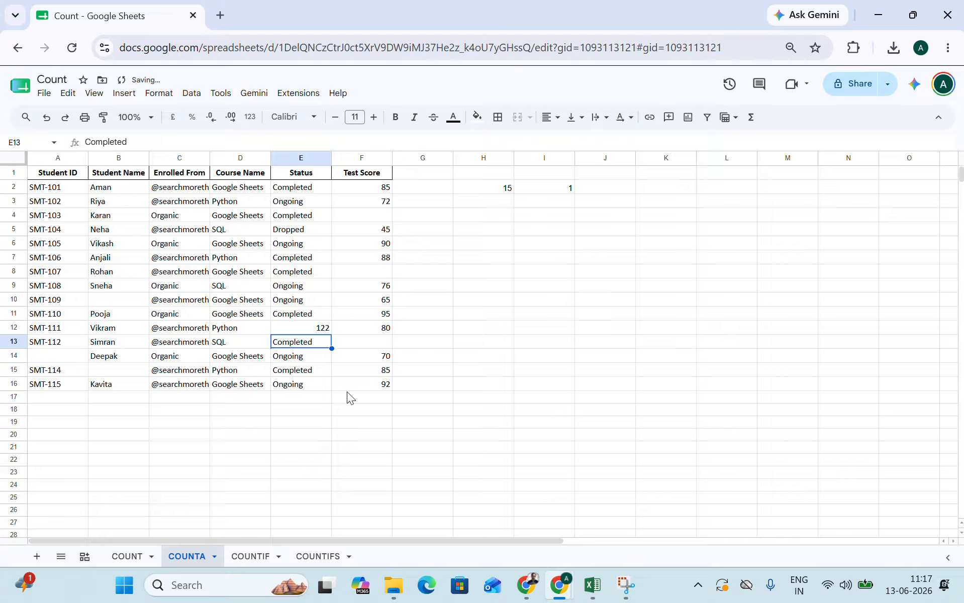
Compare the COUNT result in I2 and the COUNTA result in H2 with the number in E12
left_click(573, 187)
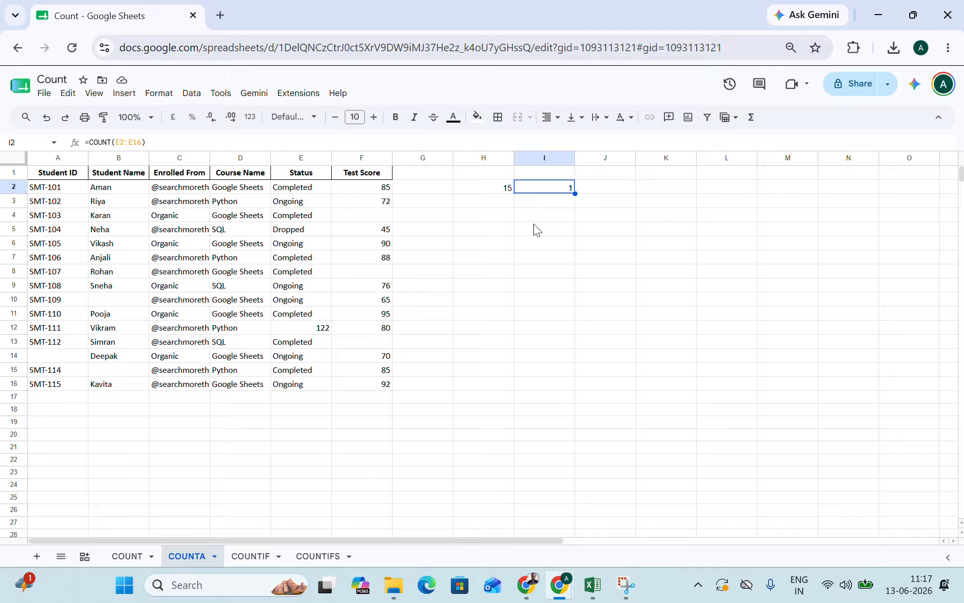
left_click(483, 189)
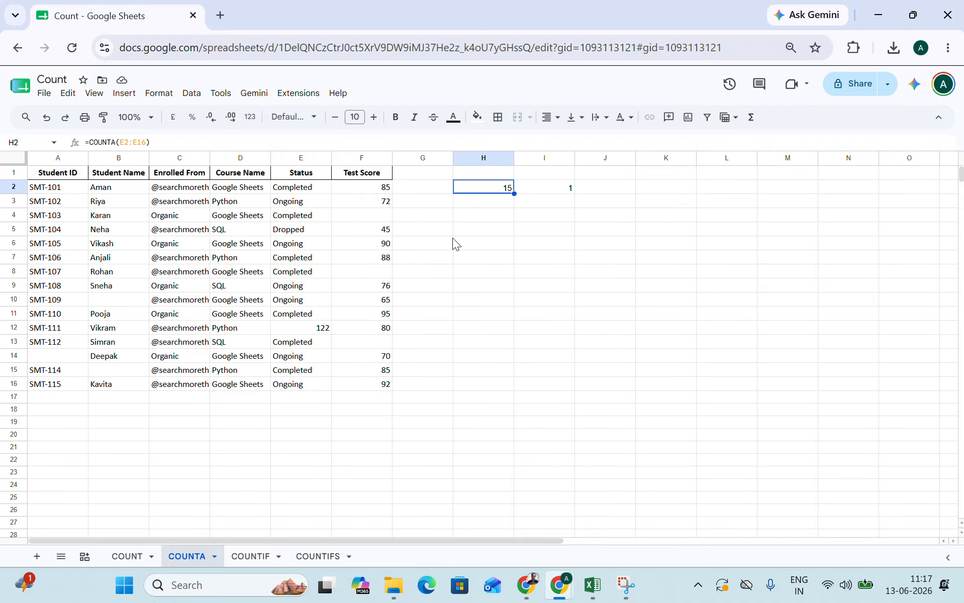
left_click(316, 332)
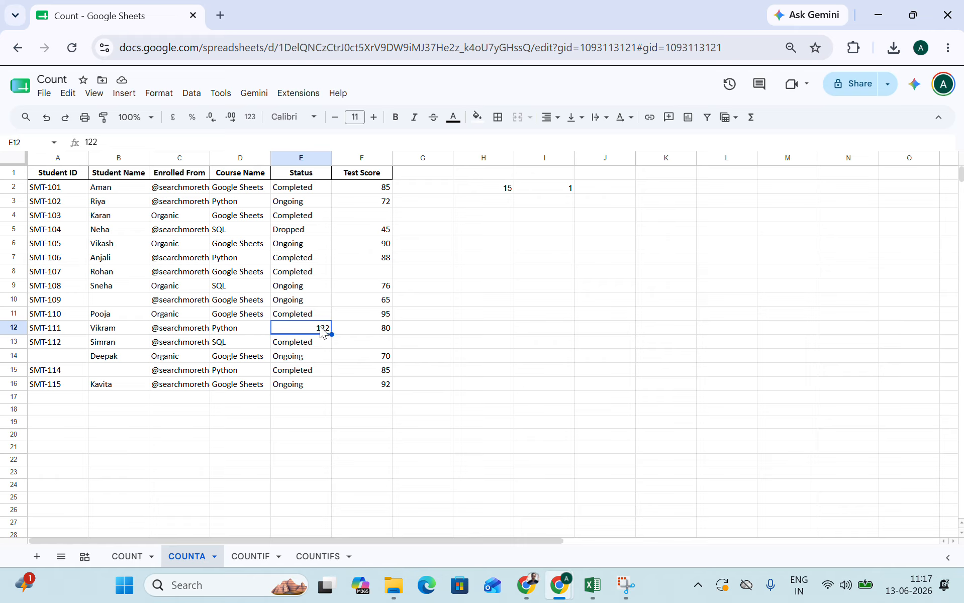
Clear the COUNTA and COUNT formulas from cells H2:I2
left_click(566, 189)
key("shift+Left")
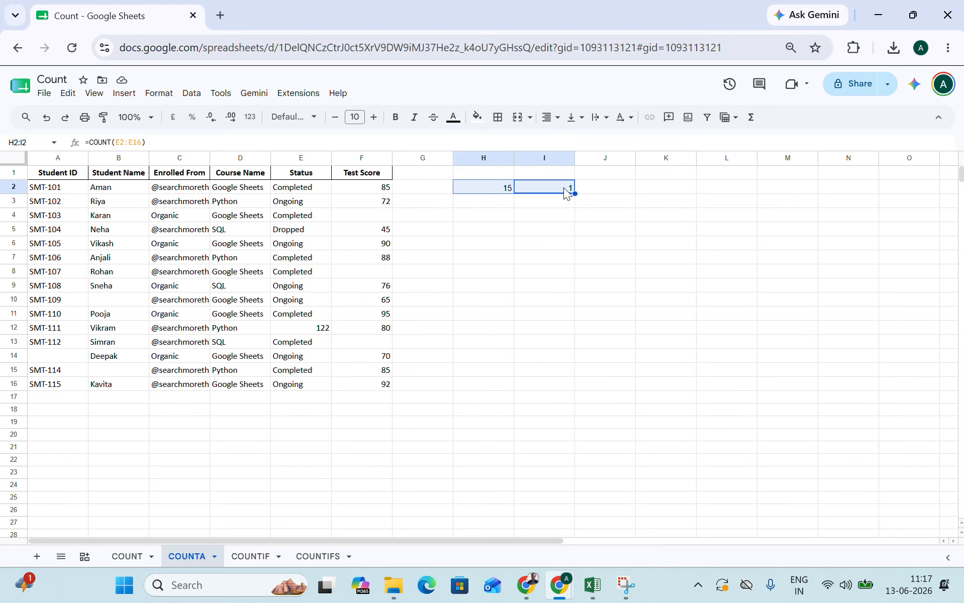
key("Delete")
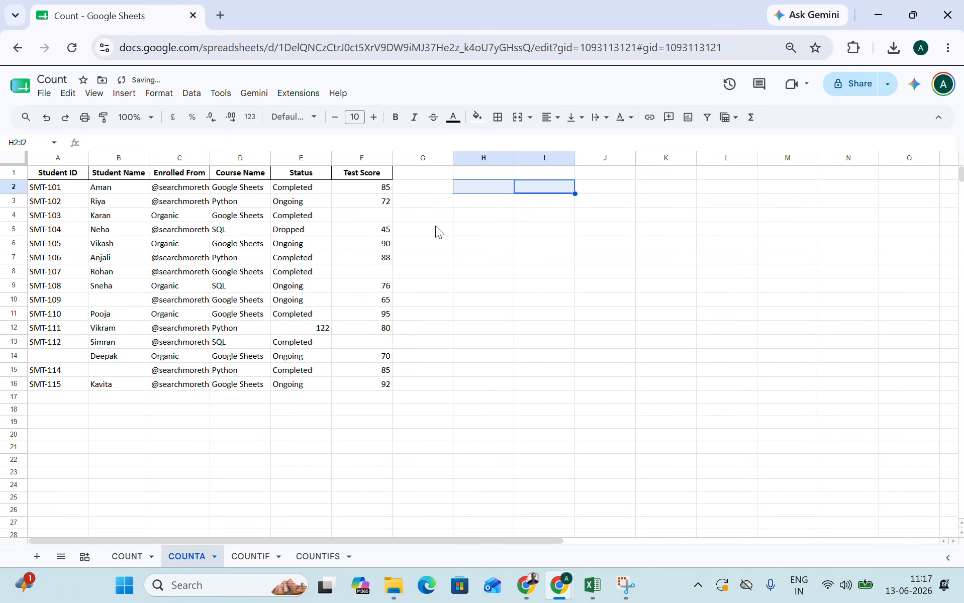
left_click(436, 228)
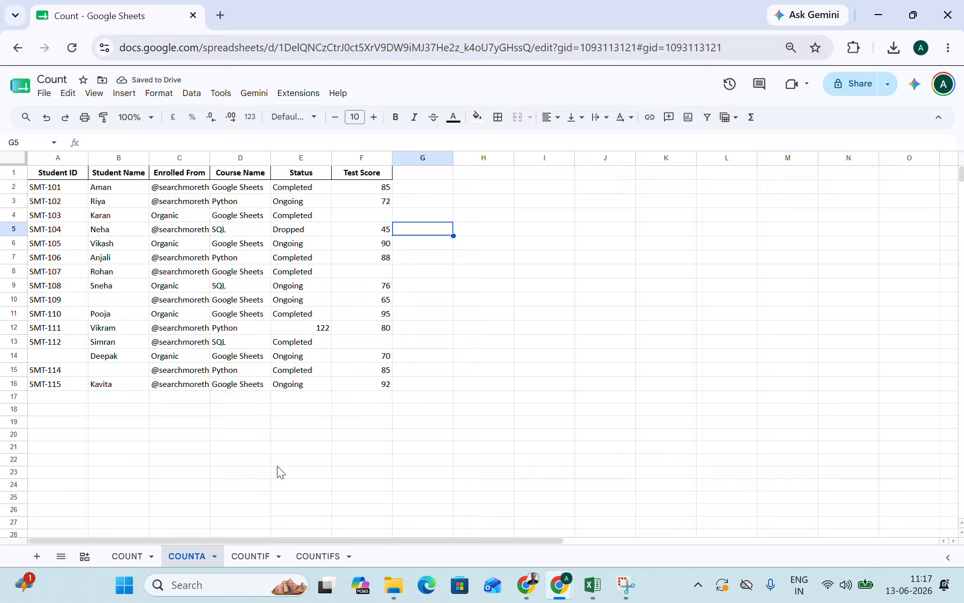
Switch to the COUNTIF sheet and select the Status entries E2:E16
left_click(251, 556)
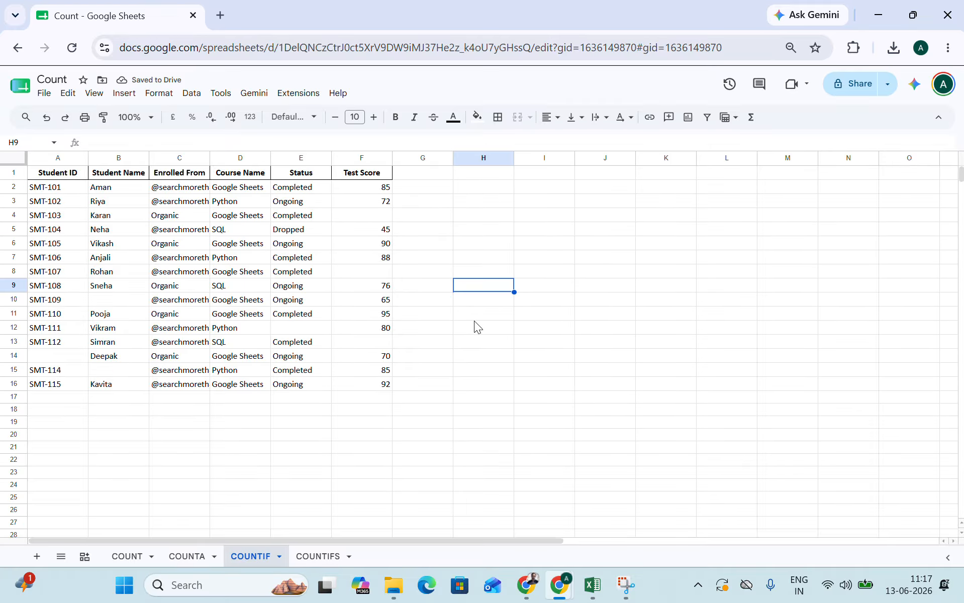
left_click(479, 184)
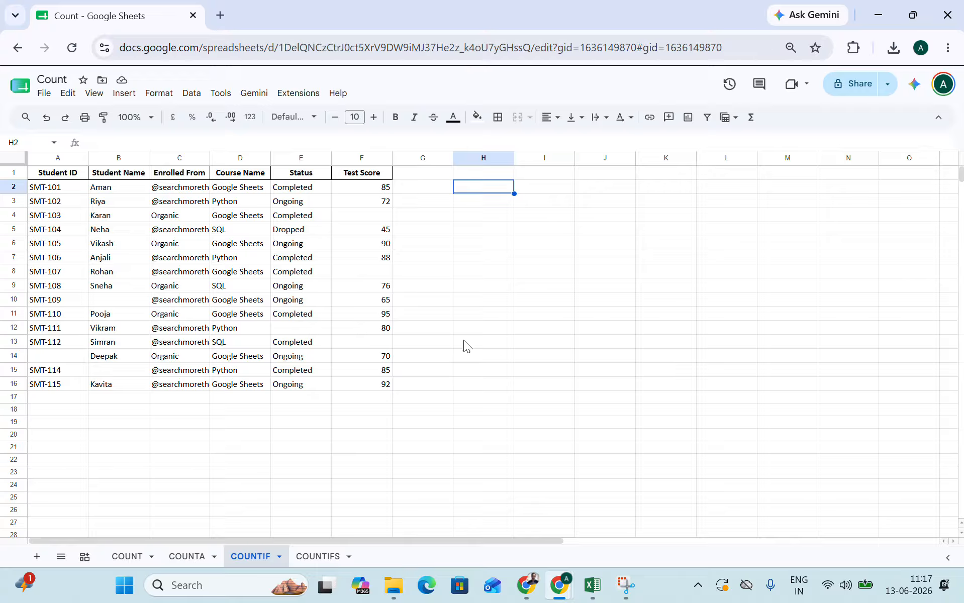
left_click(303, 190)
key("ctrl+shift+Down")
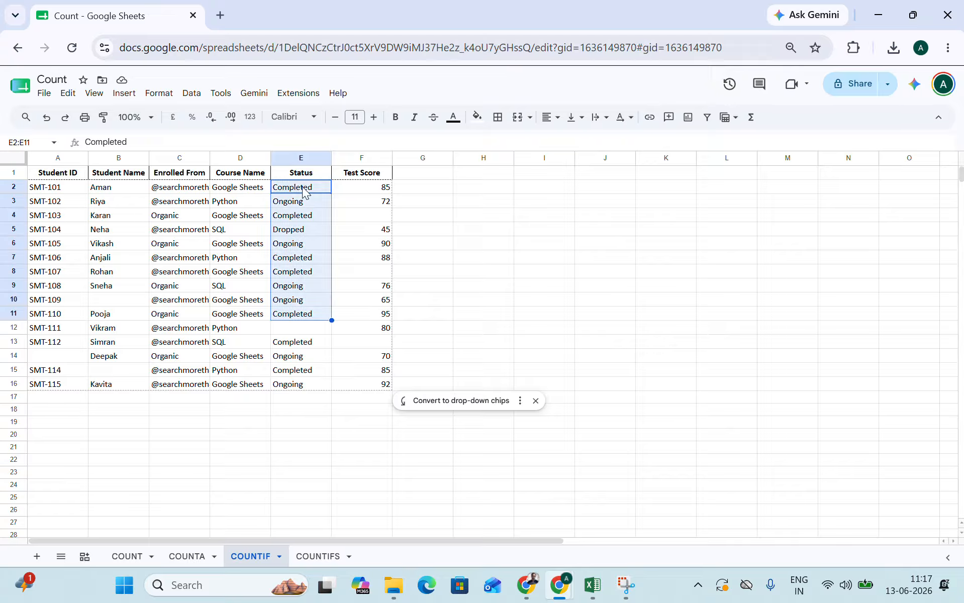
key("shift+Down")
key("shift+Down")
key("shift+Down")
key("shift+Down")
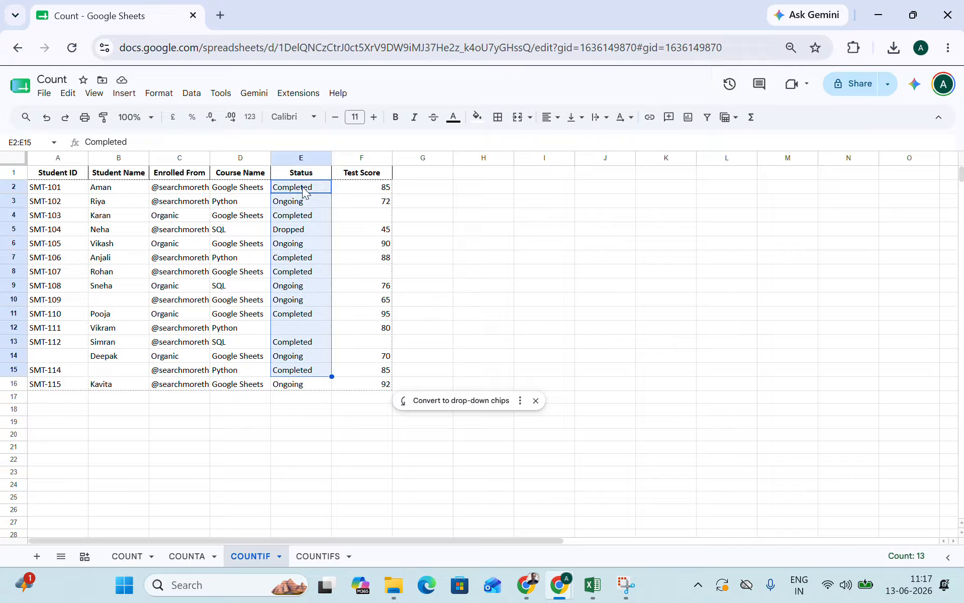
key("shift+Down")
left_click(484, 186)
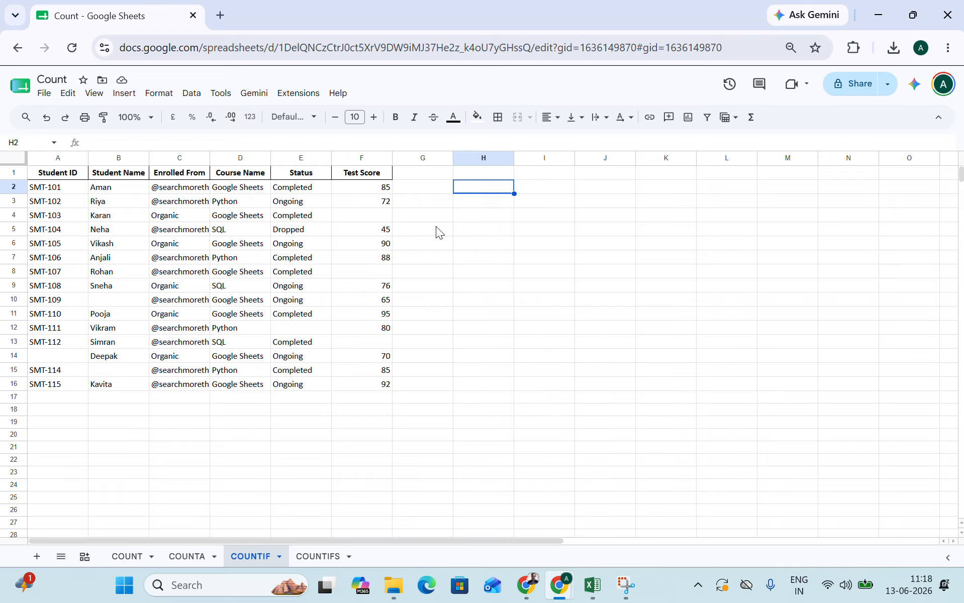
Examine the Status column for the entries marked Completed
left_click(306, 192)
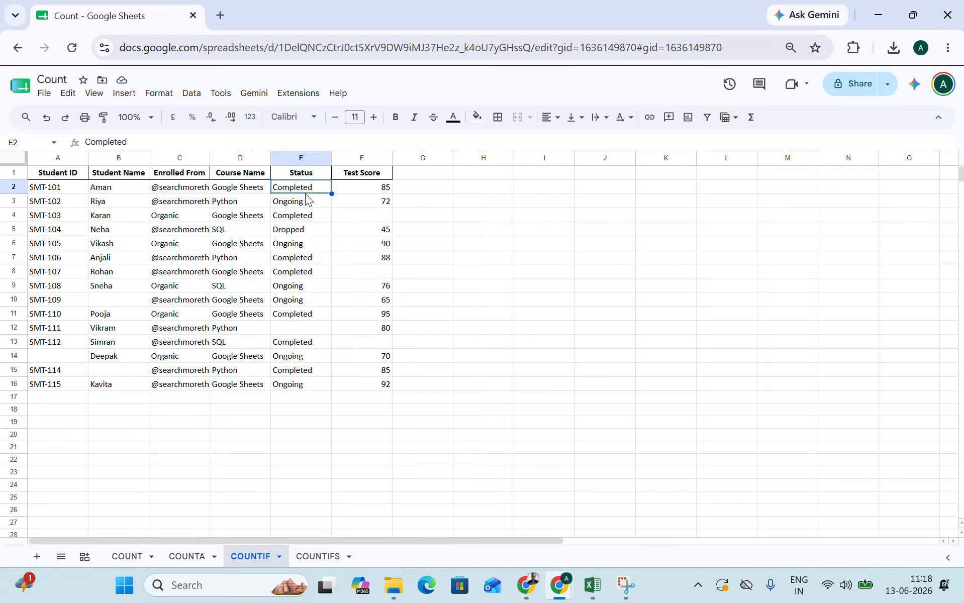
left_click(313, 216)
left_click(317, 257)
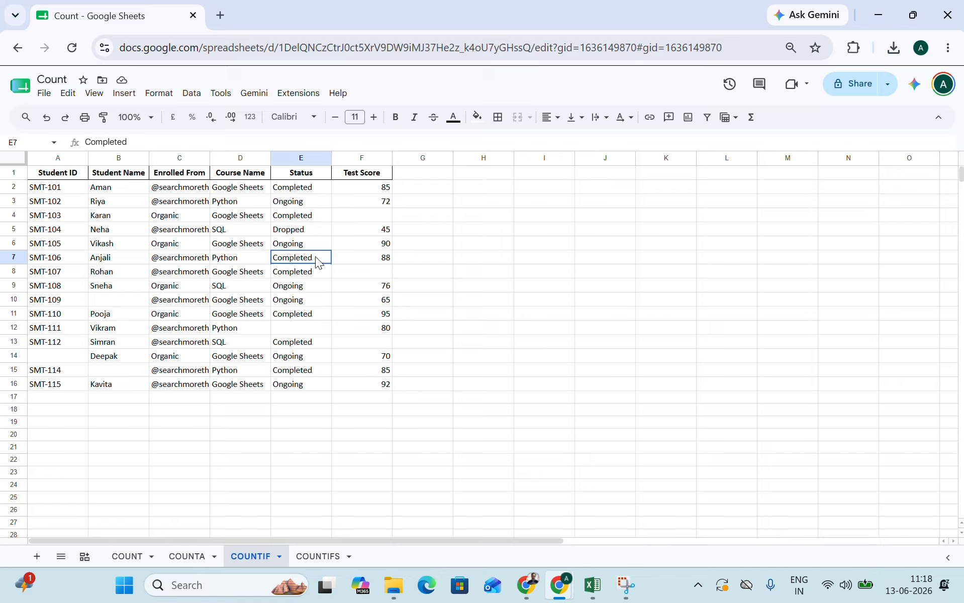
left_click(320, 272)
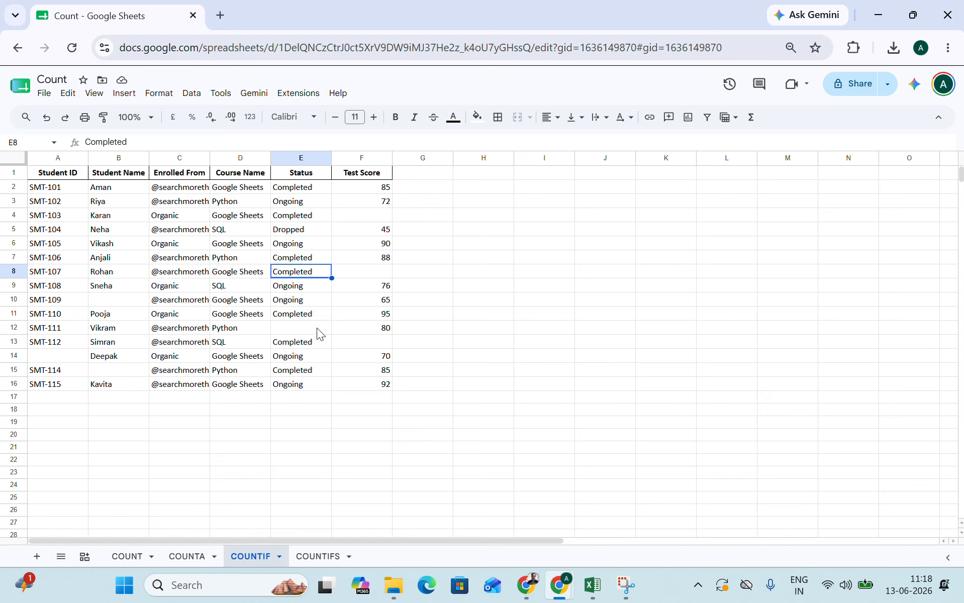
scroll(314, 473, "down", 8)
scroll(314, 473, "up", 8)
Start a COUNTIF formula in cell H2 with the whole Status column E:E as its range
left_click(484, 185)
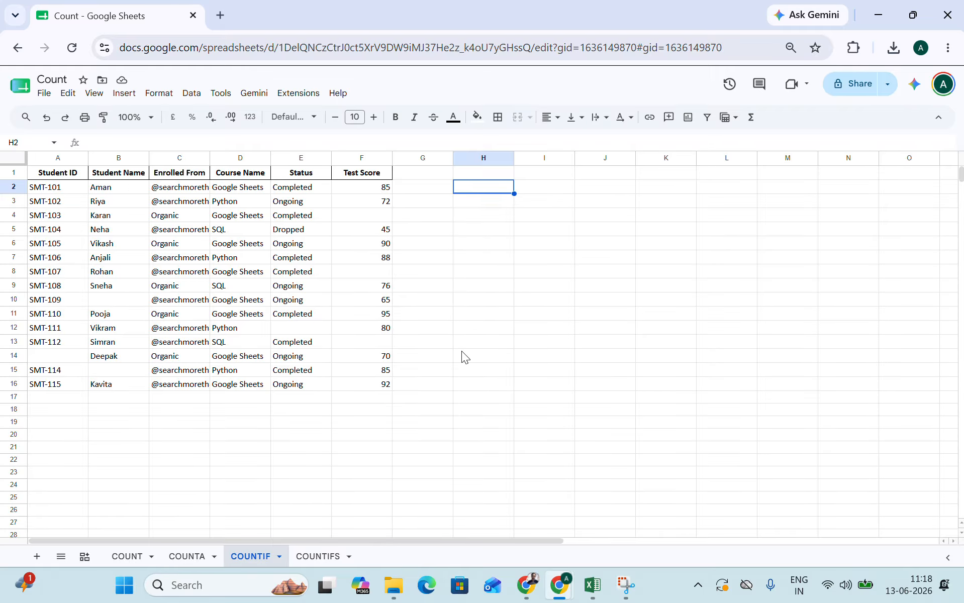
type("=coun")
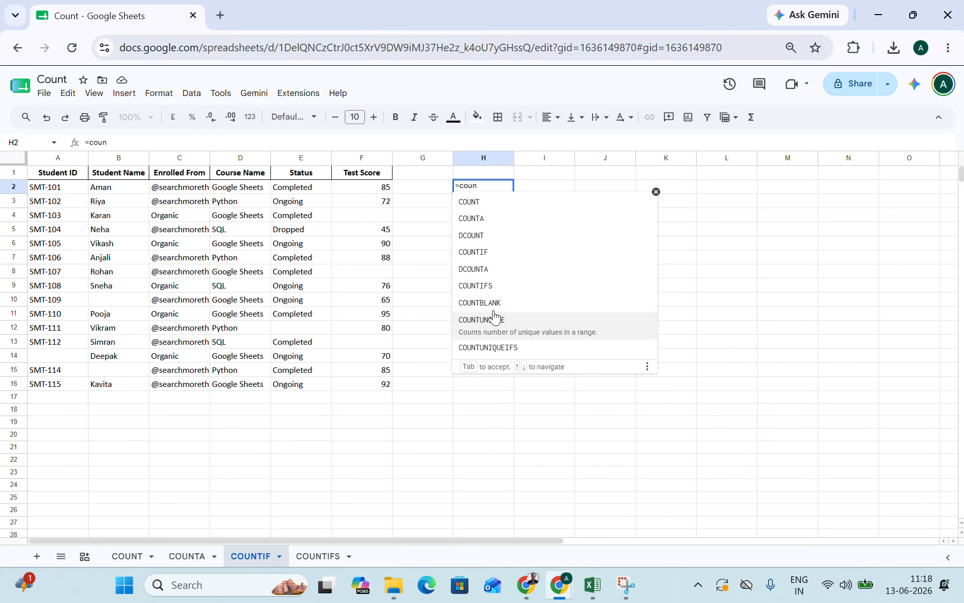
left_click(483, 257)
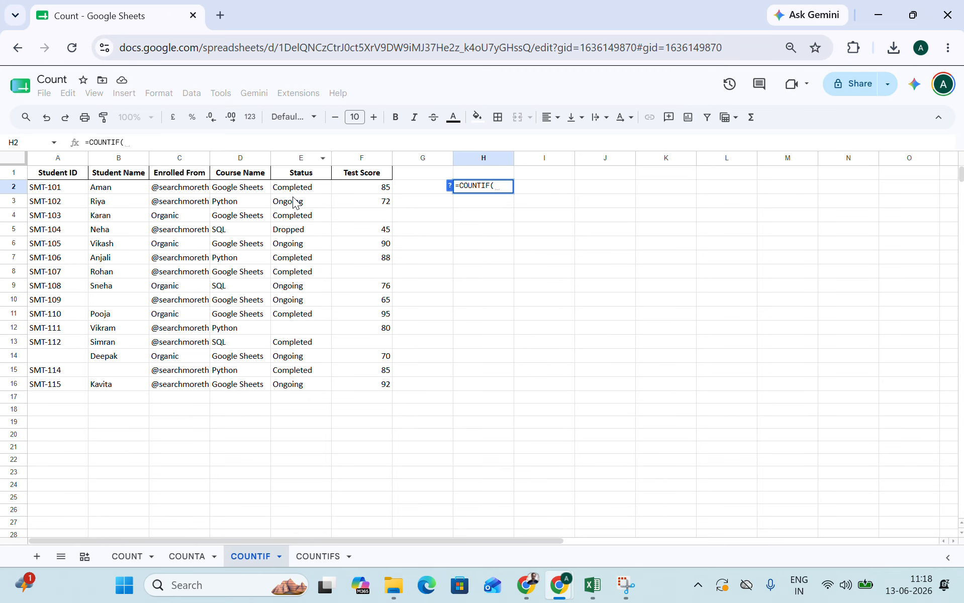
left_click(296, 159)
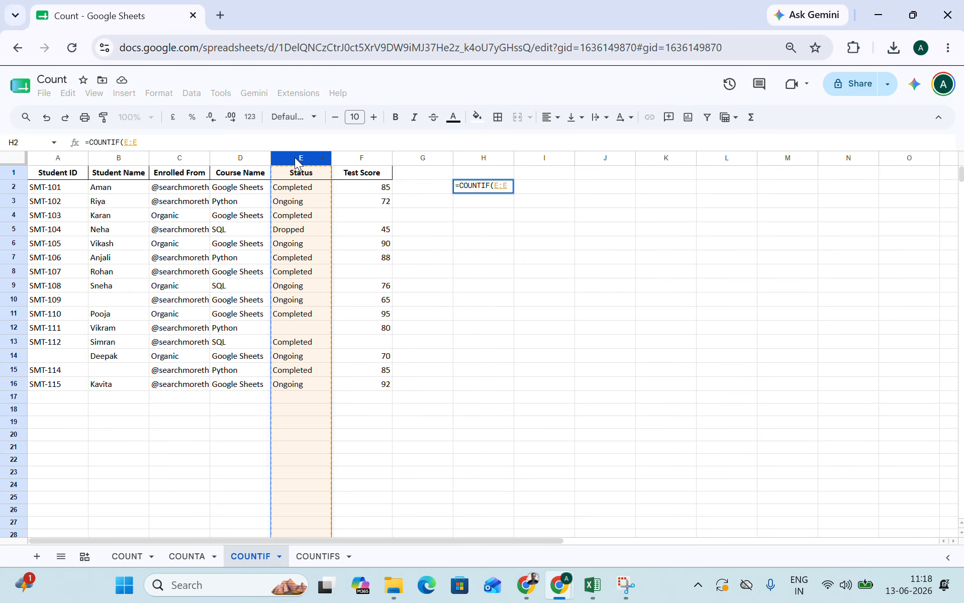
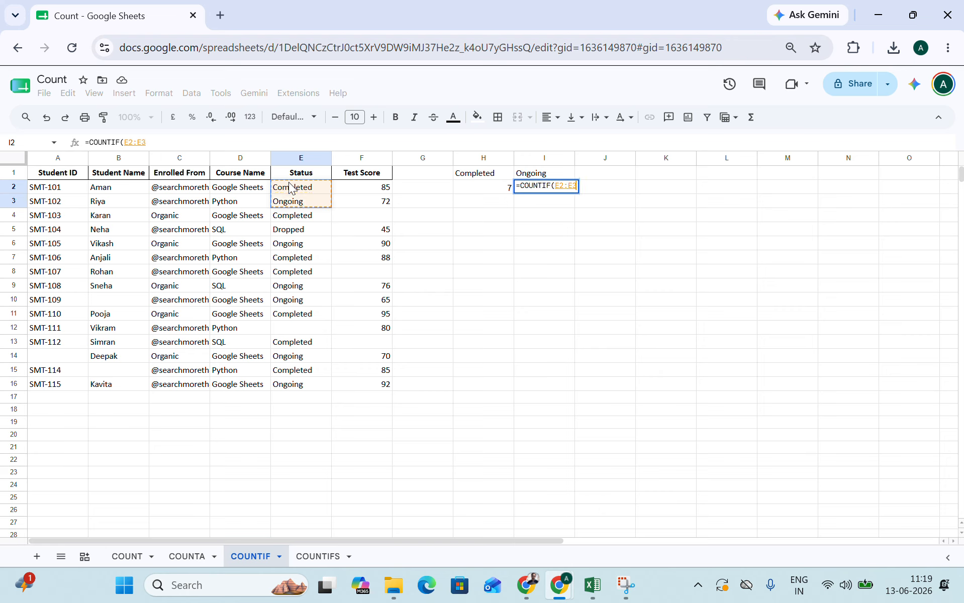
Complete the formula in cell I2 under the Ongoing heading as =COUNTIF(E:E,"Ongoing")
left_click(298, 160)
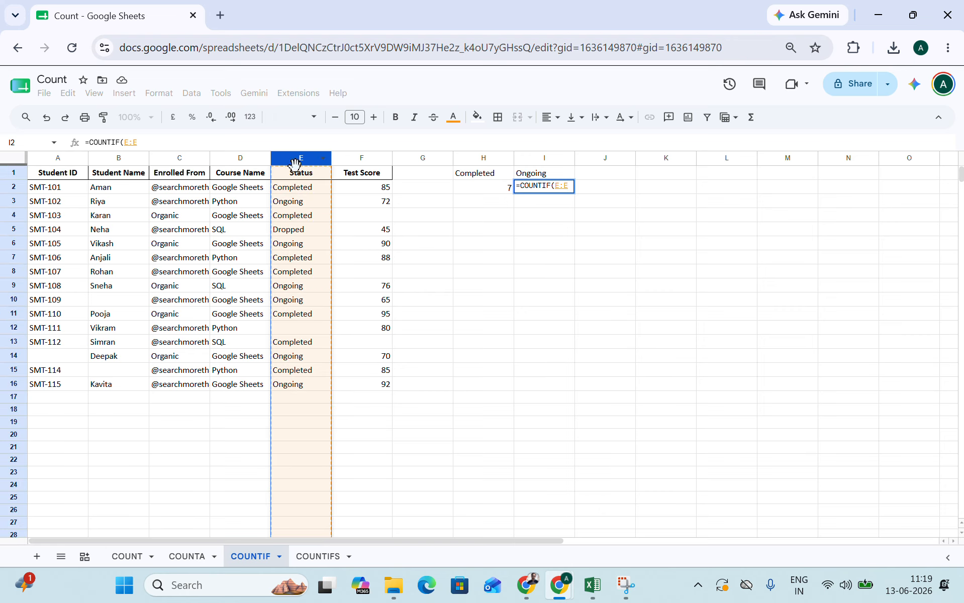
type(",")
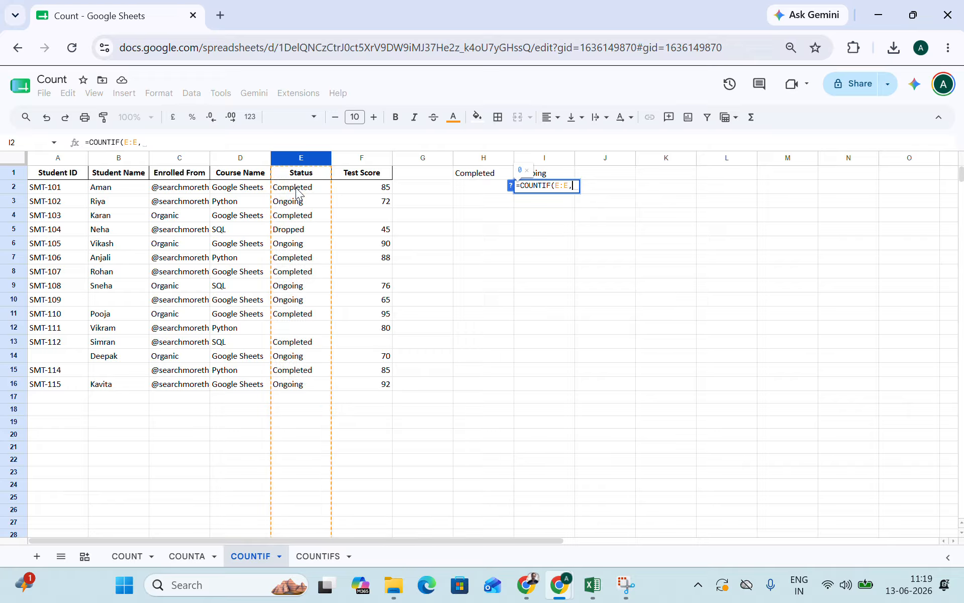
type("\"\"")
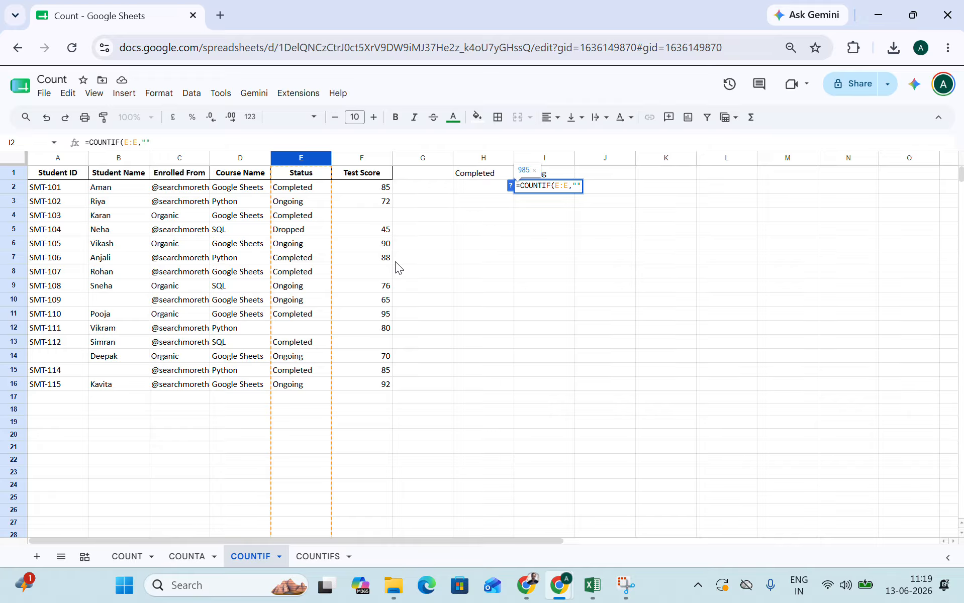
type("Ongoing")
key("Return")
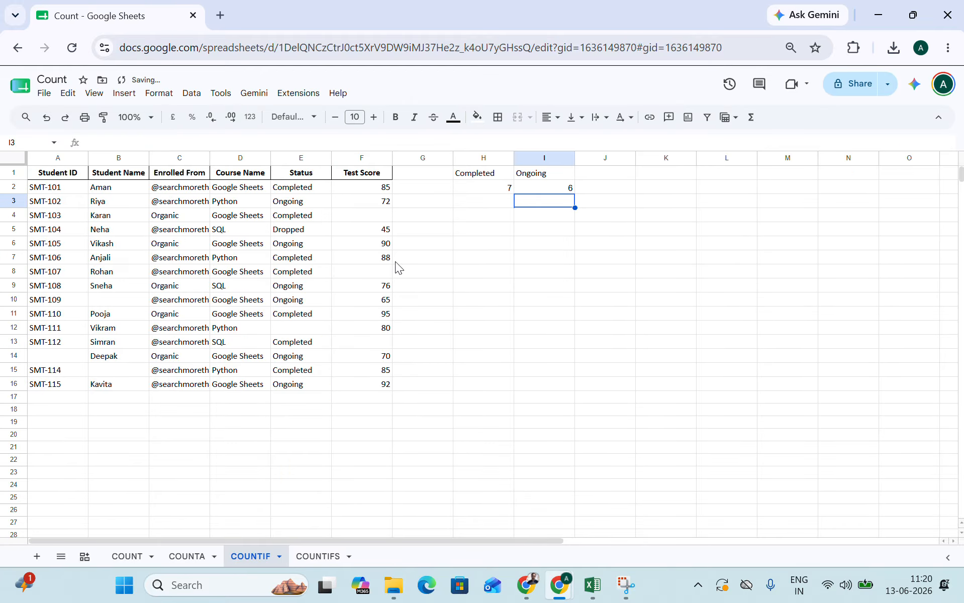
left_click(543, 189)
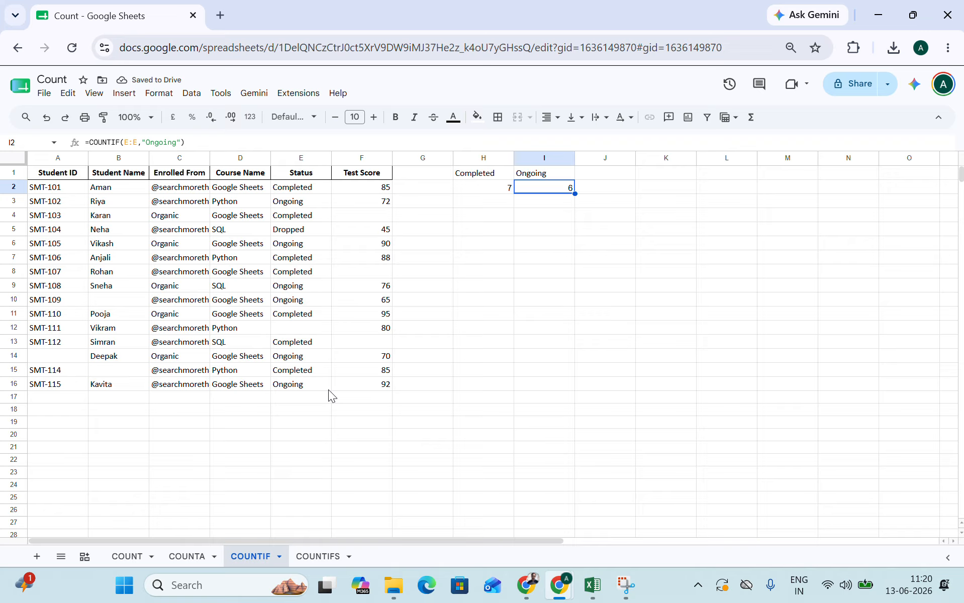
Copy the Dropped status from E5 into cell J1 as a heading beside Ongoing
left_click(600, 186)
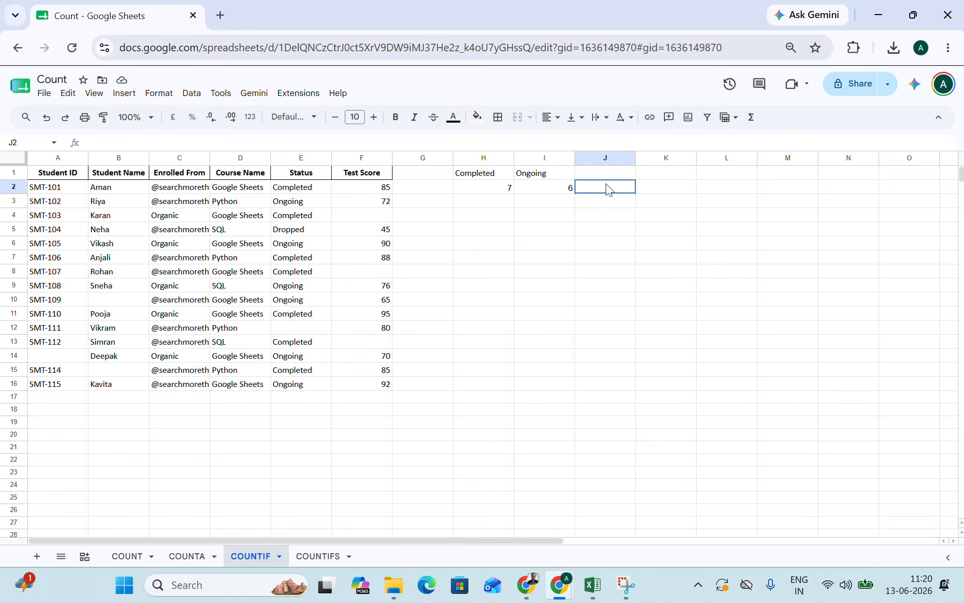
left_click(286, 236)
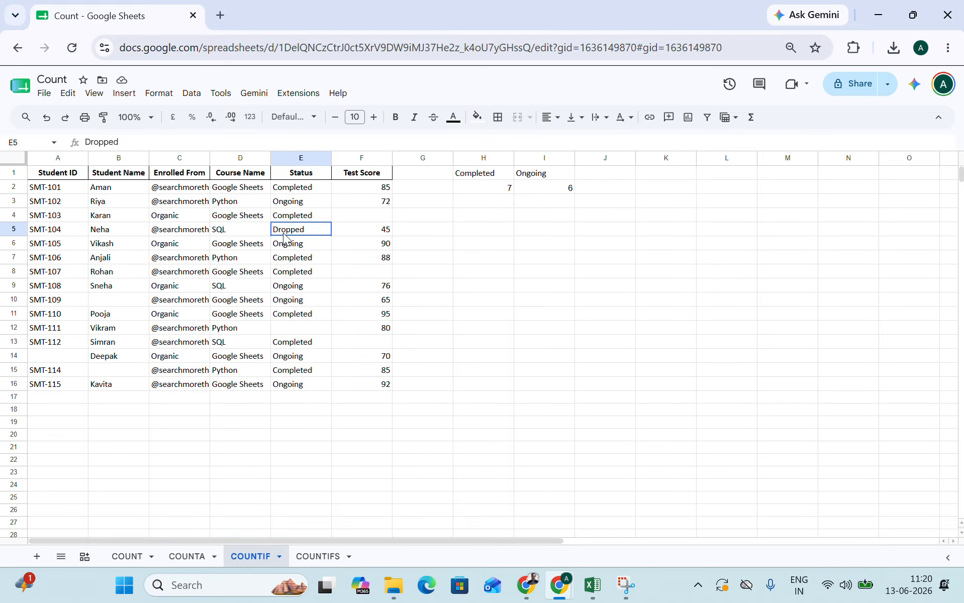
key("ctrl+c")
left_click(614, 172)
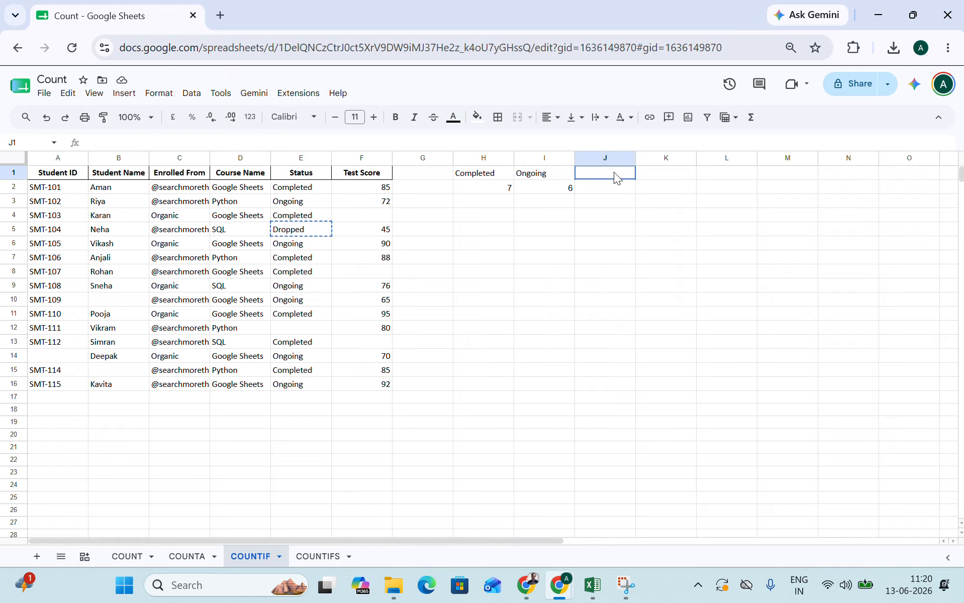
key("ctrl+v")
Enter =COUNTIF(E:E,J1) in cell J2, using the Dropped heading cell as the criterion
left_click(621, 188)
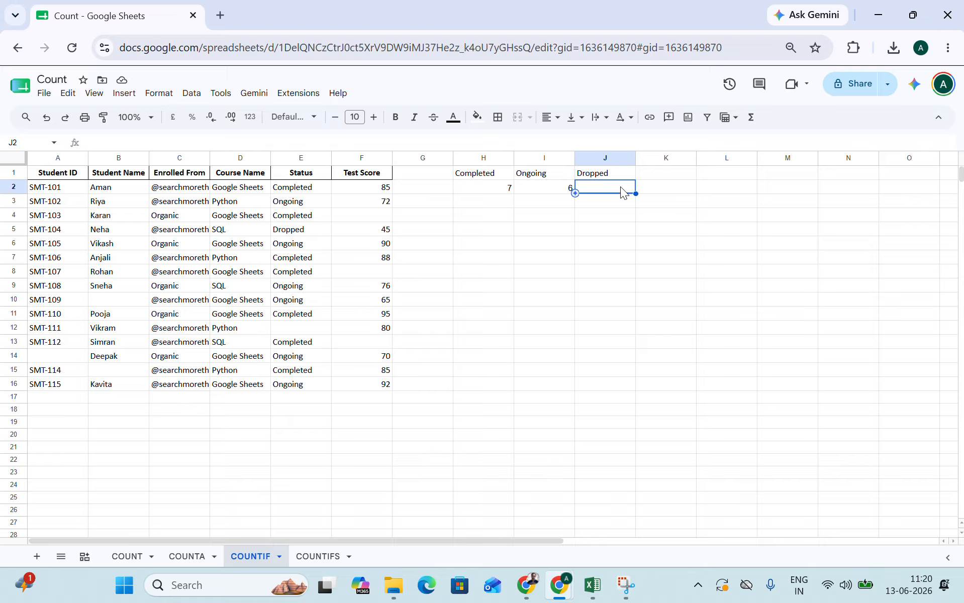
type("=coun")
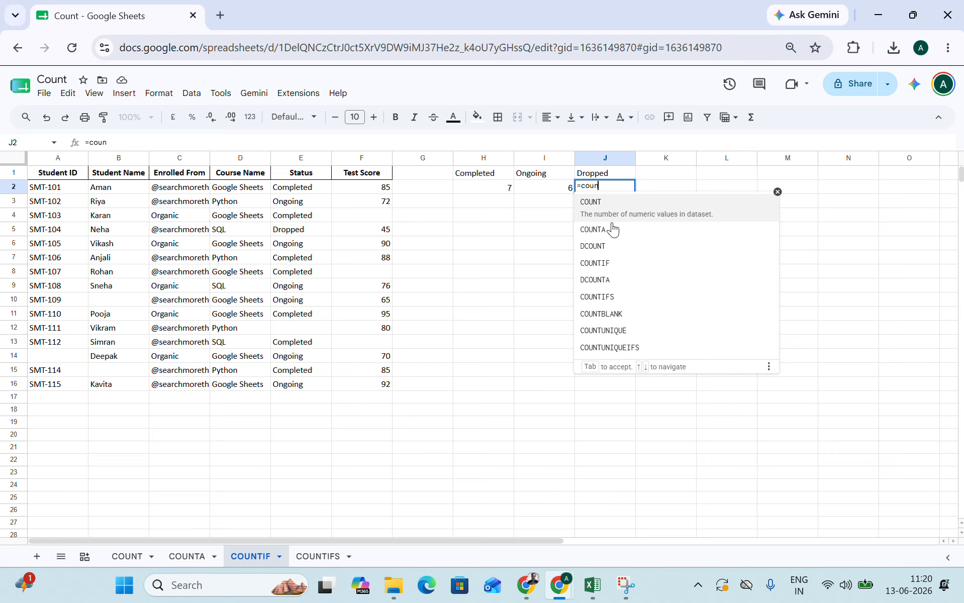
left_click(615, 261)
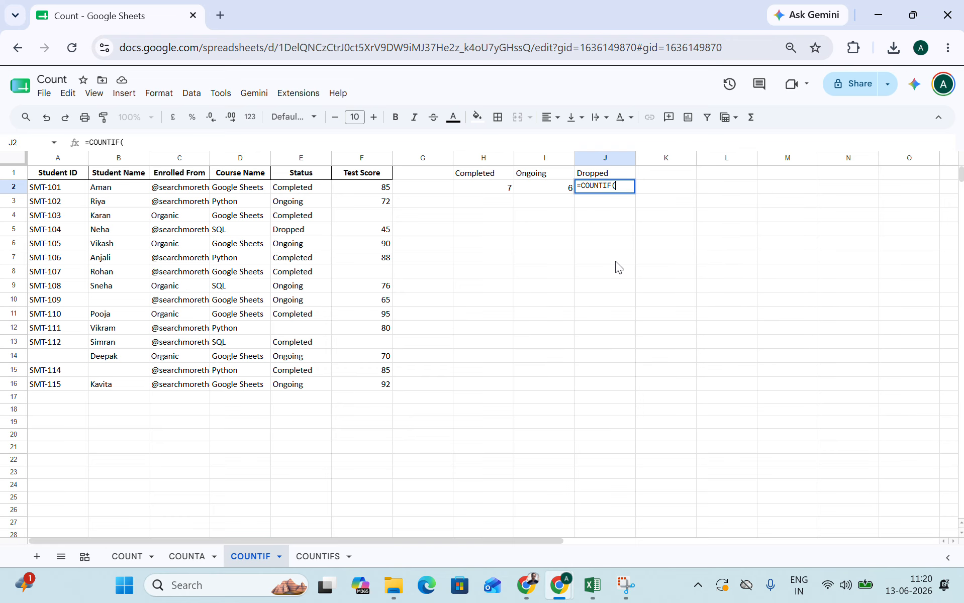
left_click(300, 159)
type(",")
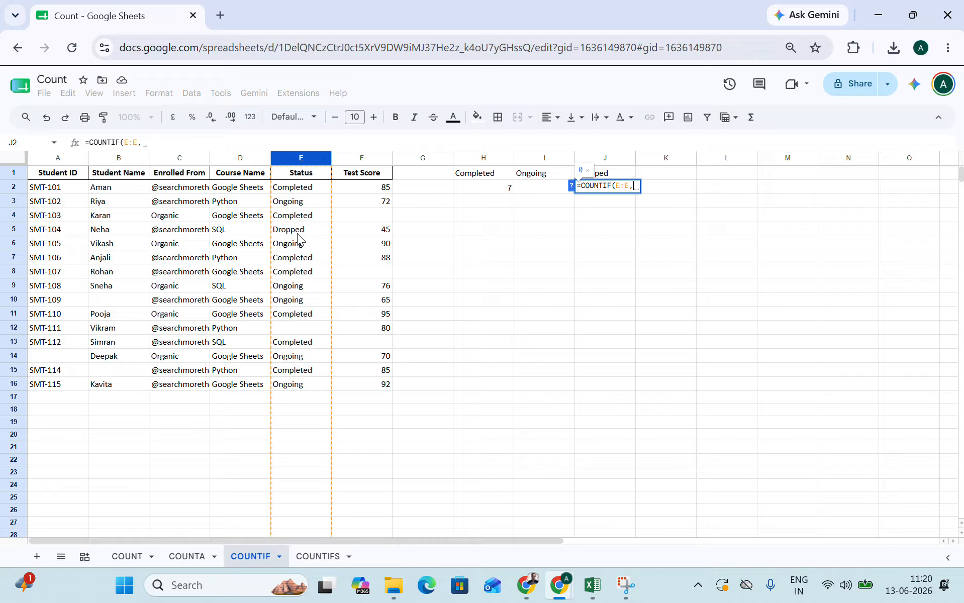
left_click(611, 176)
key("Return")
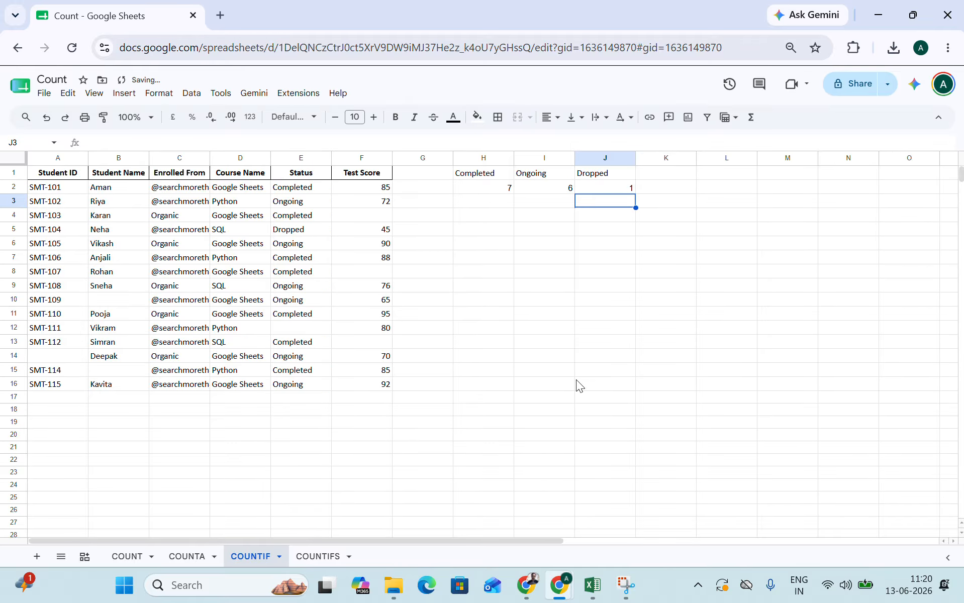
left_click(601, 184)
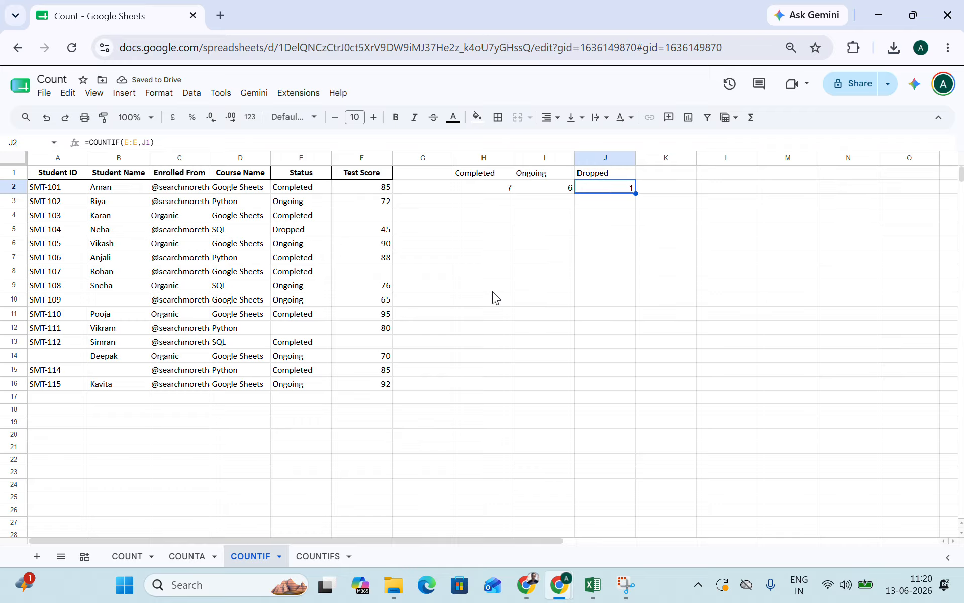
left_click(612, 176)
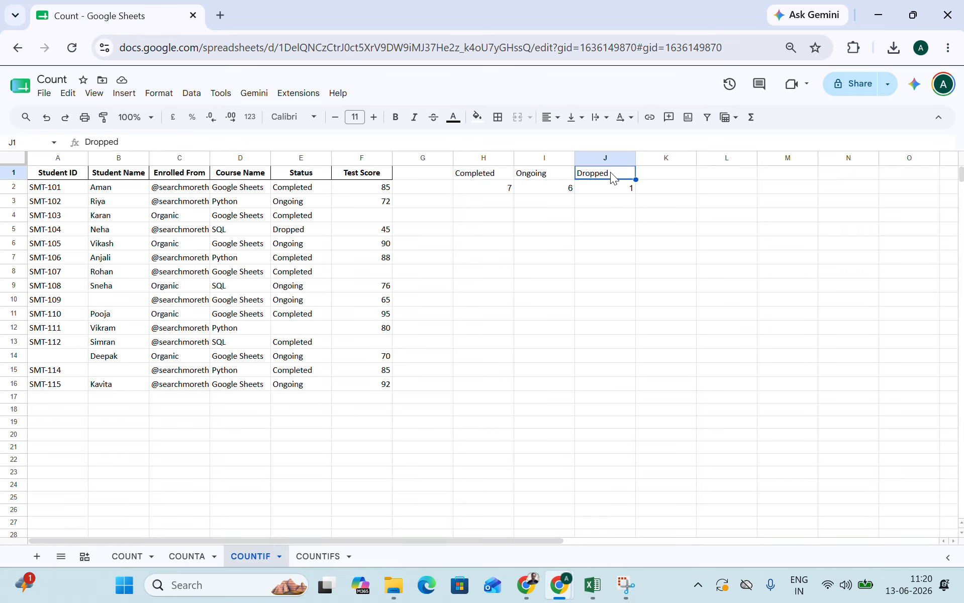
Create a filter on the student table's columns A:F
left_click(39, 157)
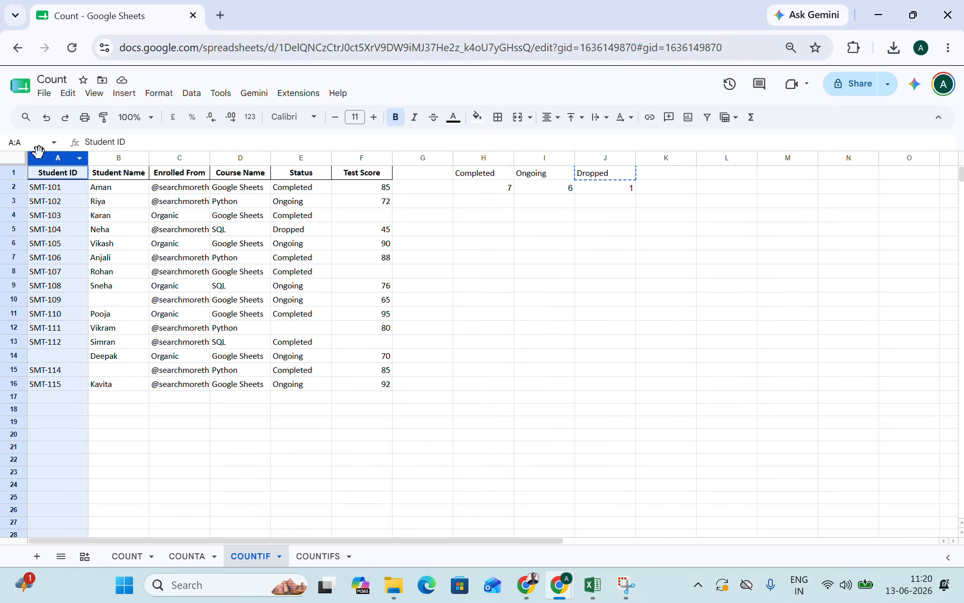
key("shift+Right")
key("shift+Right")
key("shift+Right")
key("shift+Right")
key("shift+Right")
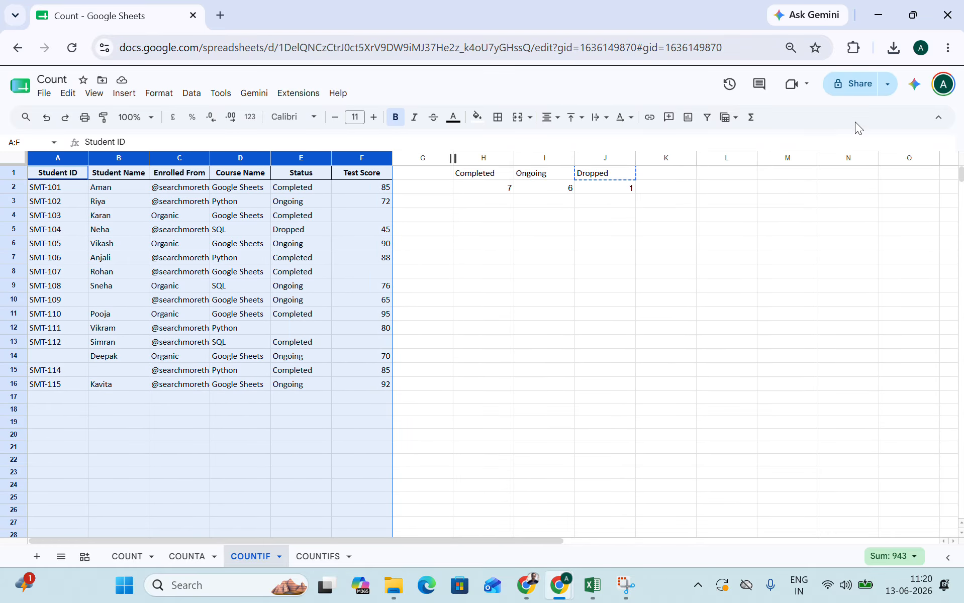
left_click(707, 118)
left_click(320, 258)
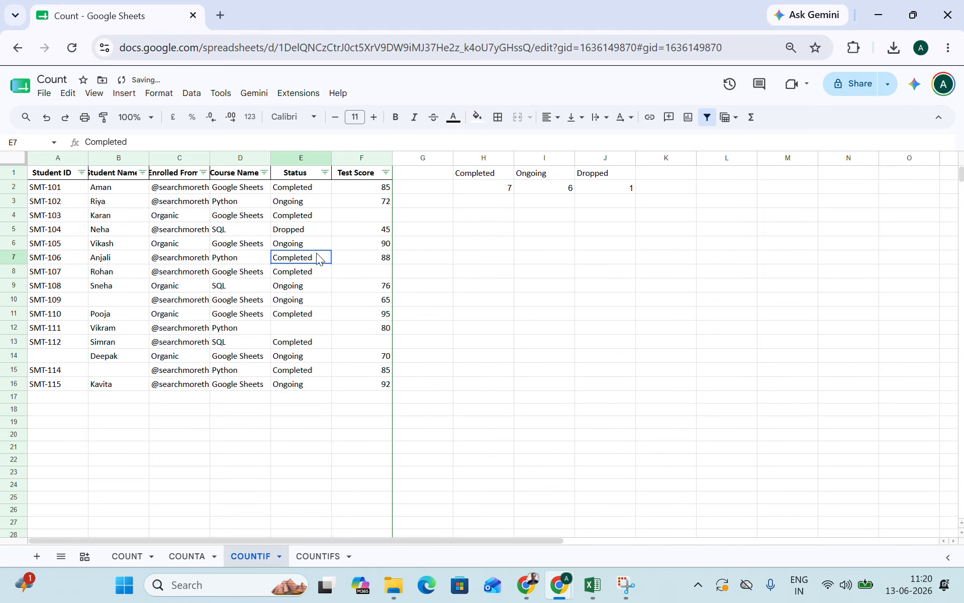
Filter the Status column to only Dropped to check the count, and remove the filter from the table
left_click(325, 173)
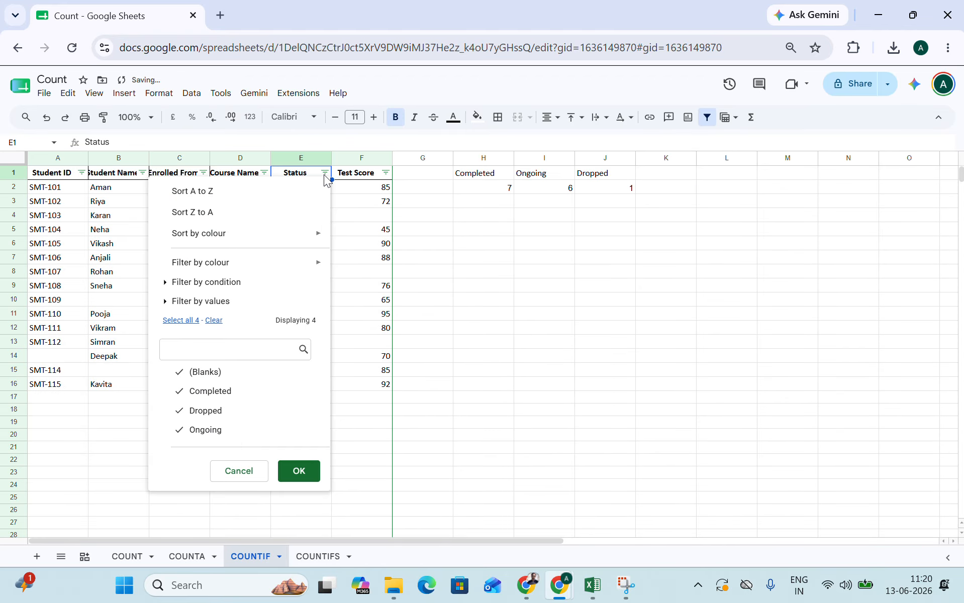
left_click(214, 321)
left_click(238, 413)
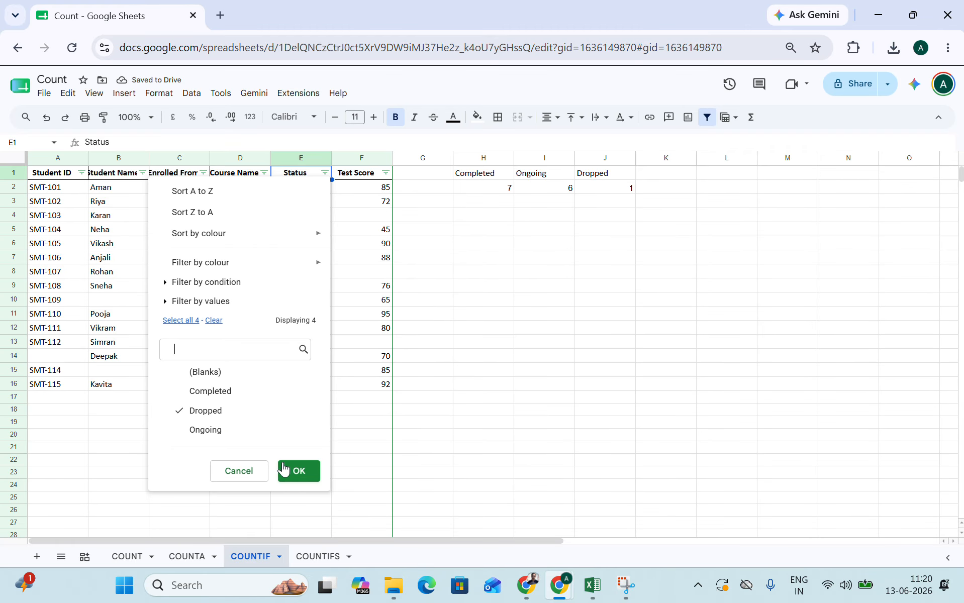
left_click(291, 480)
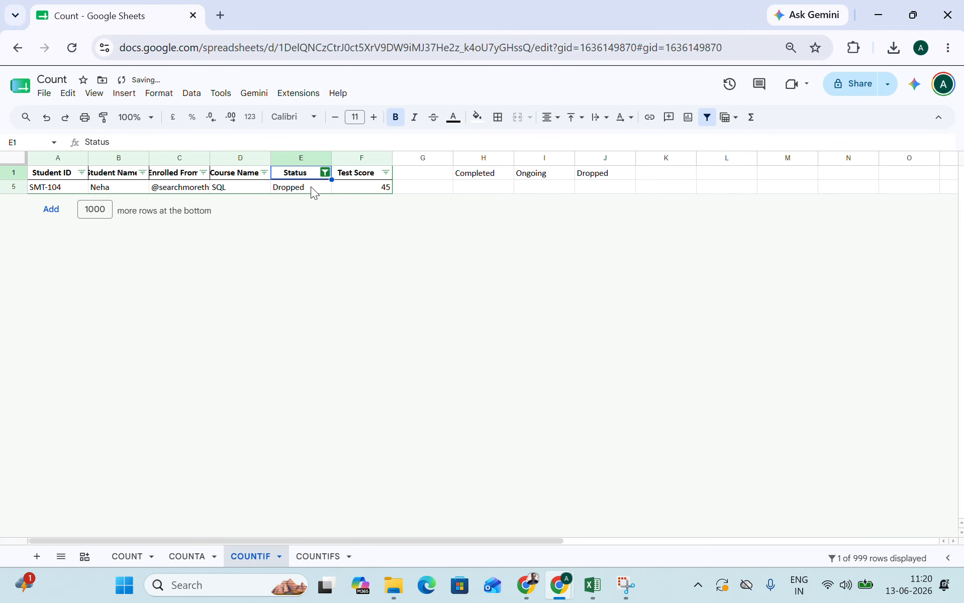
left_click(708, 117)
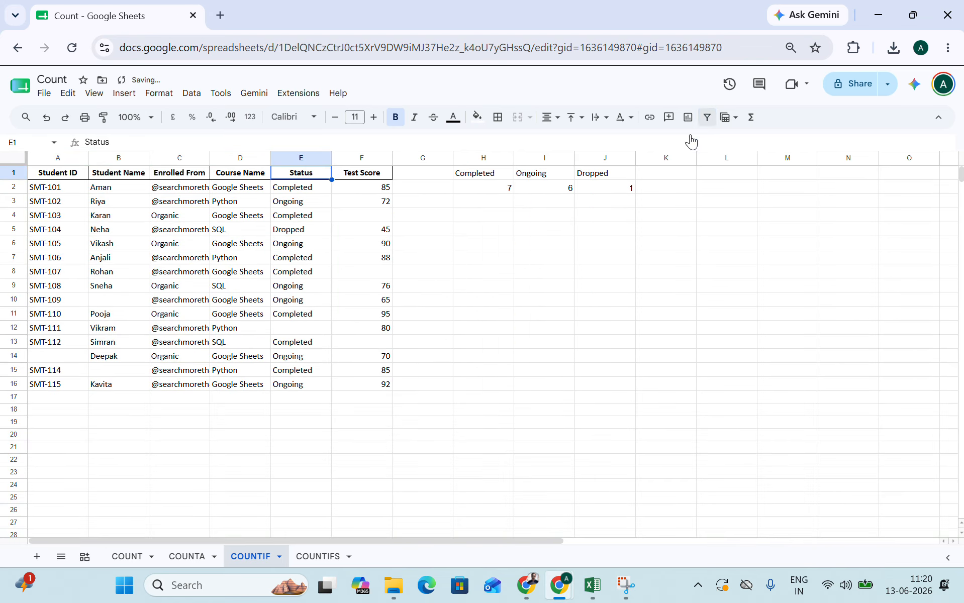
On the COUNTIFS sheet, copy the Enrolled From header from C1 into cell H1
left_click(600, 190)
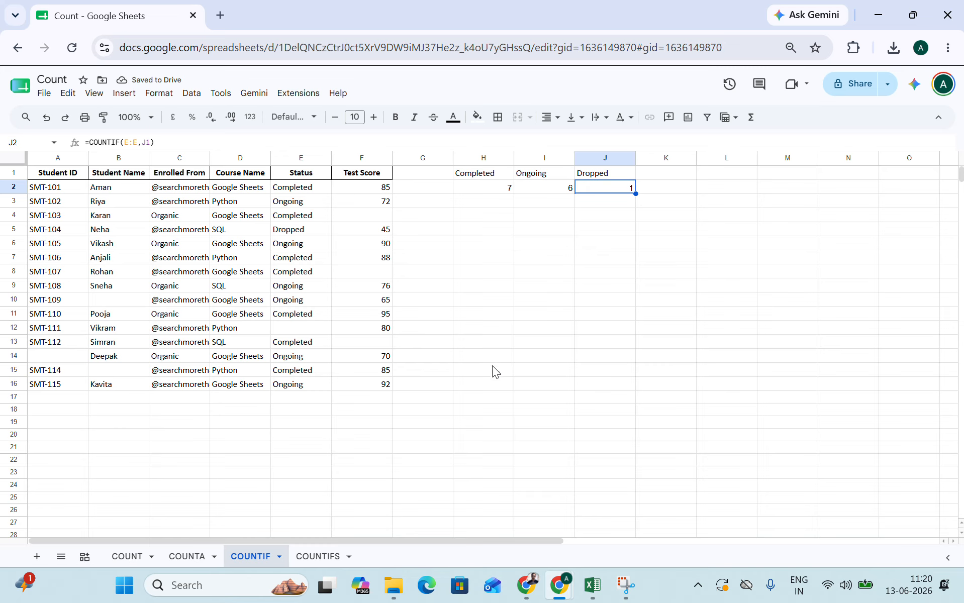
left_click(321, 557)
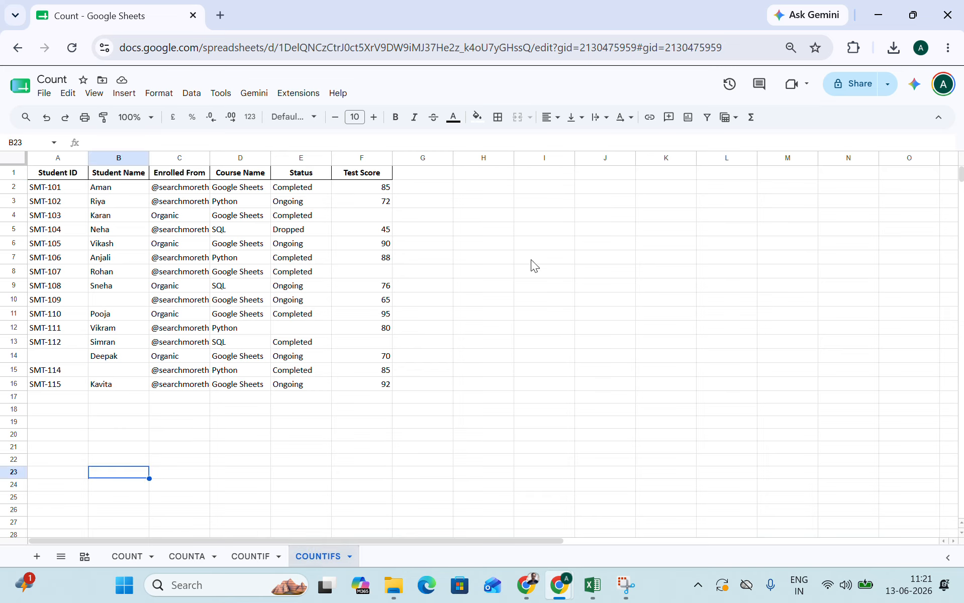
left_click(443, 196)
left_click(435, 191)
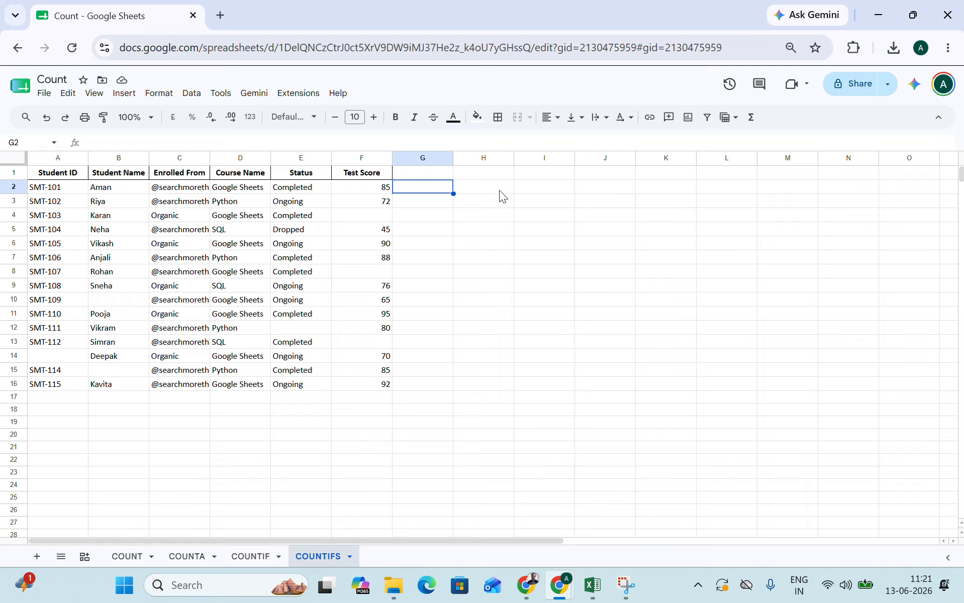
left_click(483, 194)
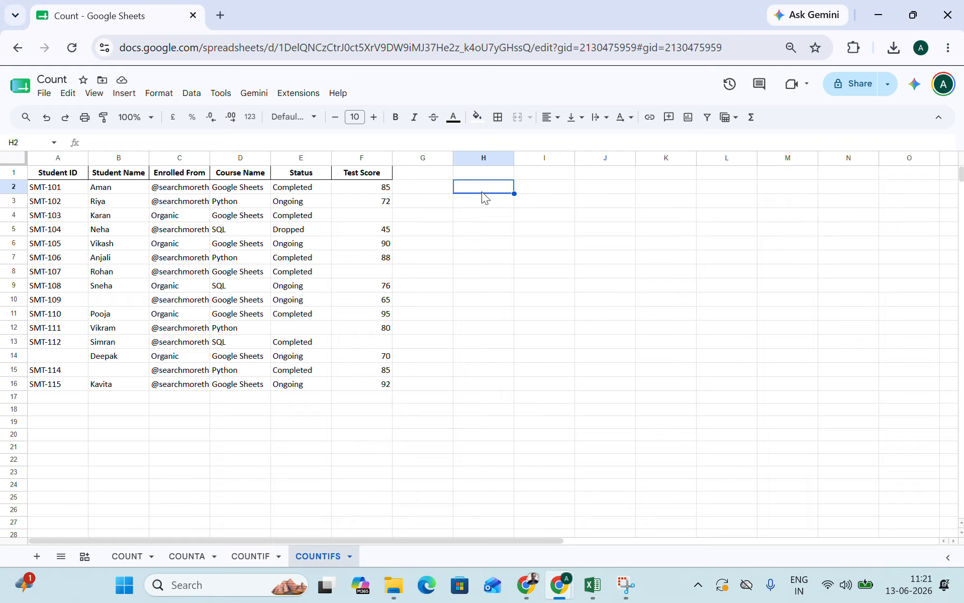
left_click(192, 176)
key("ctrl+c")
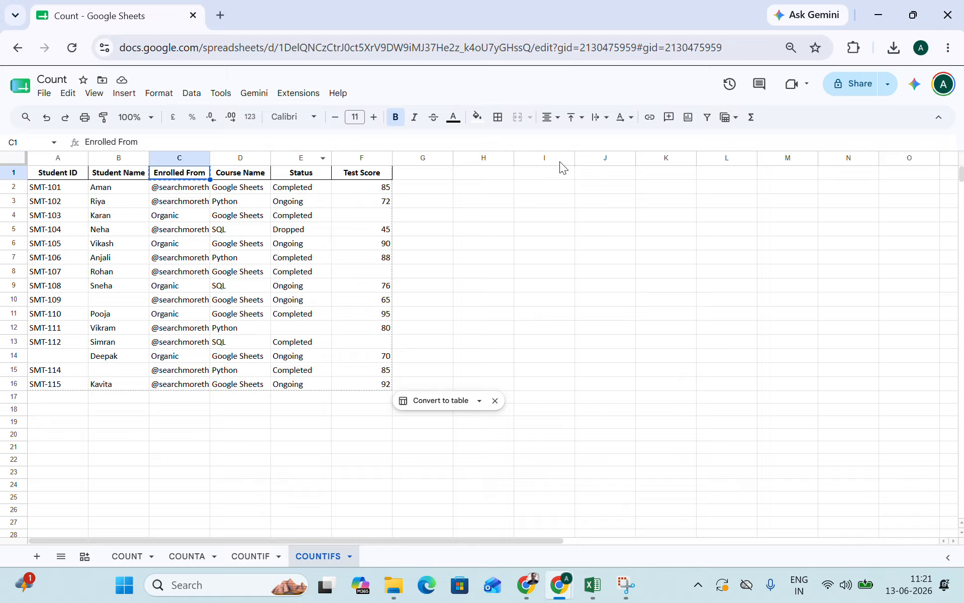
left_click(499, 174)
key("ctrl+v")
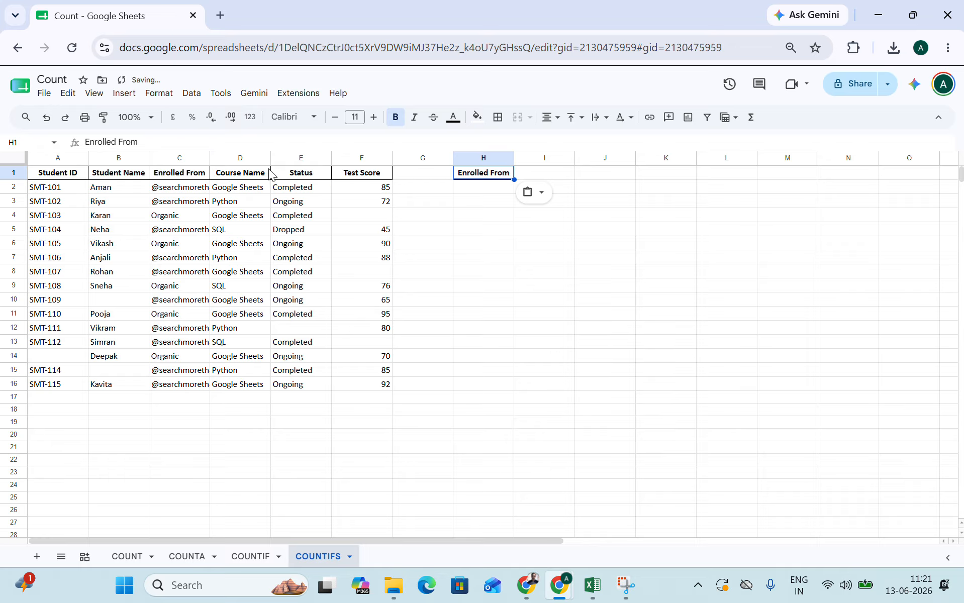
Copy the Status header from E1 into cell I1, beside the copied Enrolled From header
left_click(300, 174)
key("ctrl+v")
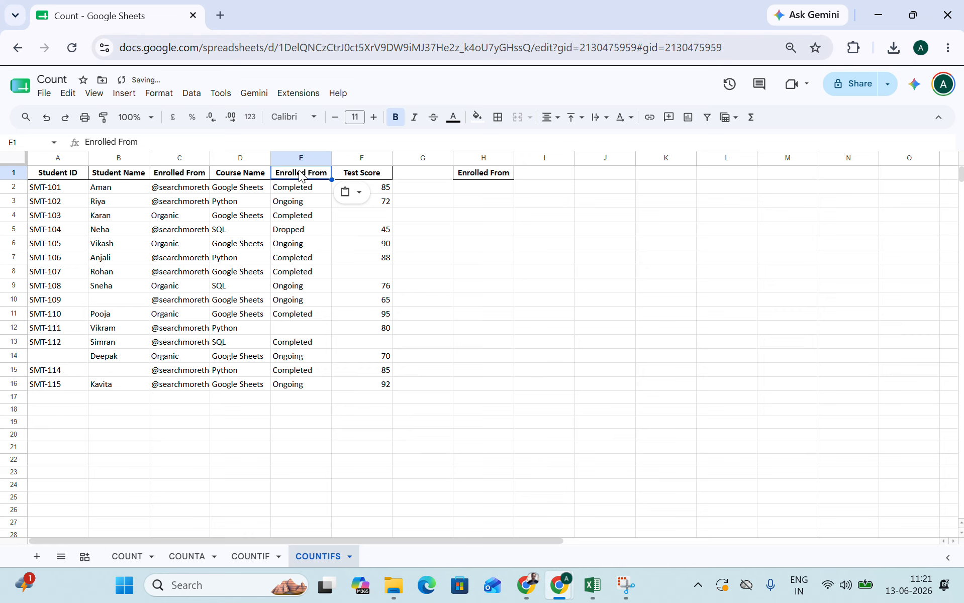
key("ctrl+z")
key("ctrl+c")
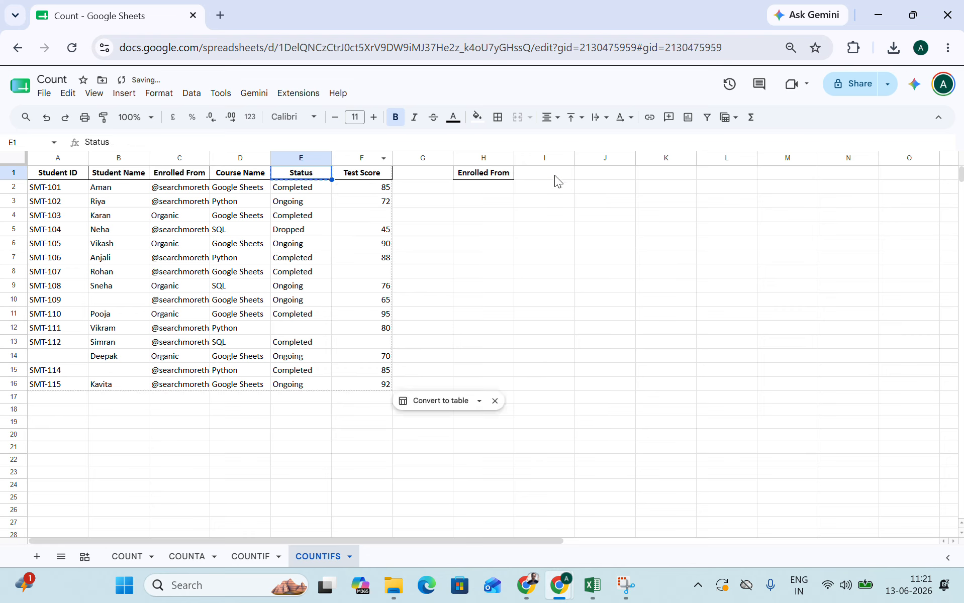
left_click(555, 174)
key("ctrl+v")
left_click(491, 191)
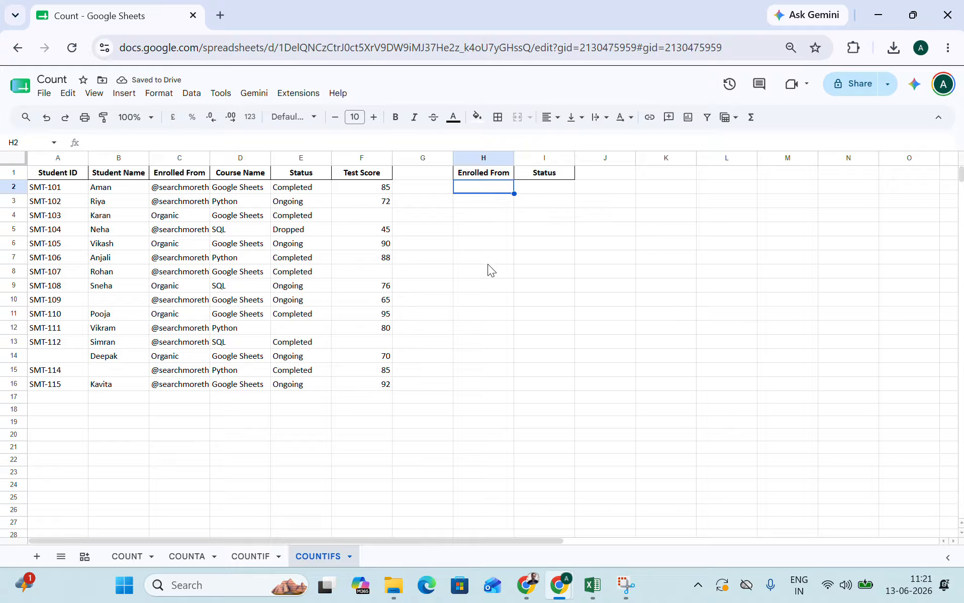
left_click(179, 193)
key("ctrl+c")
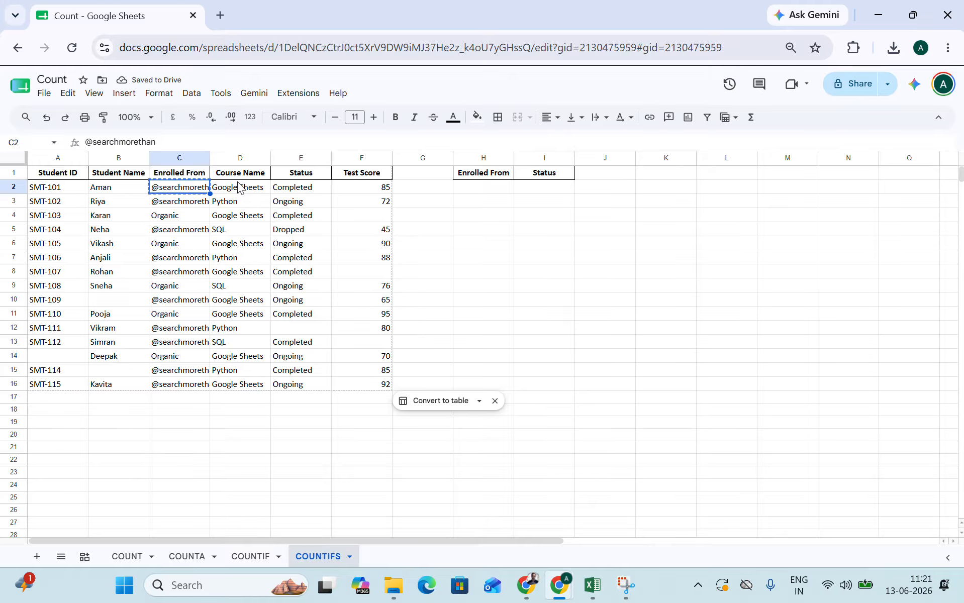
left_click(484, 188)
key("ctrl+v")
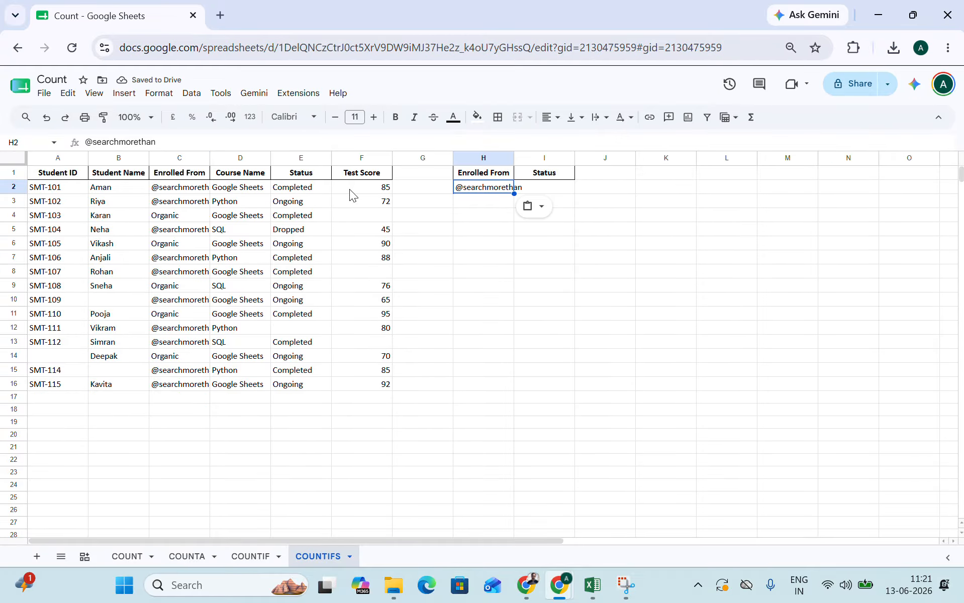
left_click_drag(513, 158, 525, 159)
Copy the Completed status from E2 into I2 as the status criterion
left_click(295, 191)
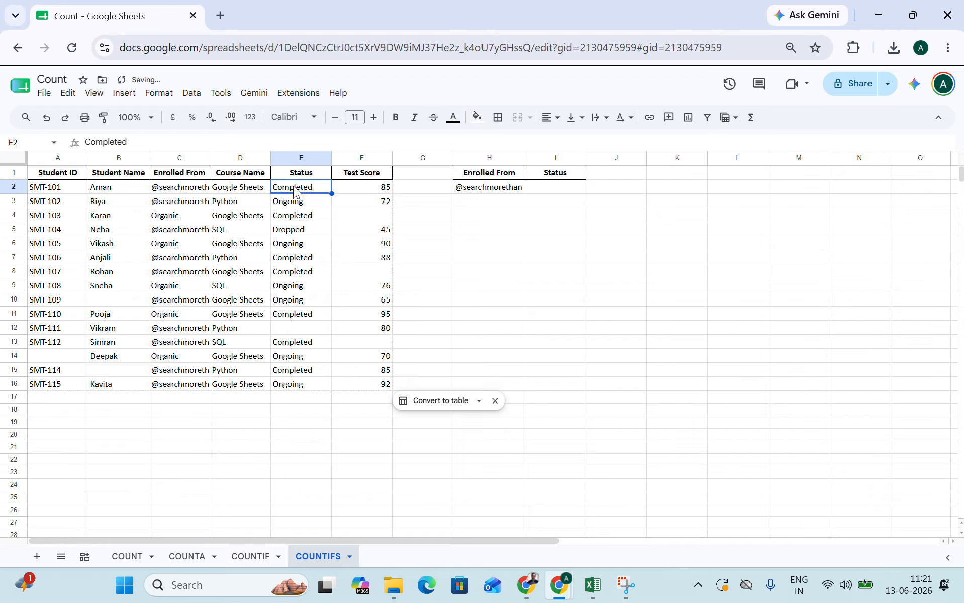
key("ctrl+c")
left_click(576, 186)
key("ctrl+v")
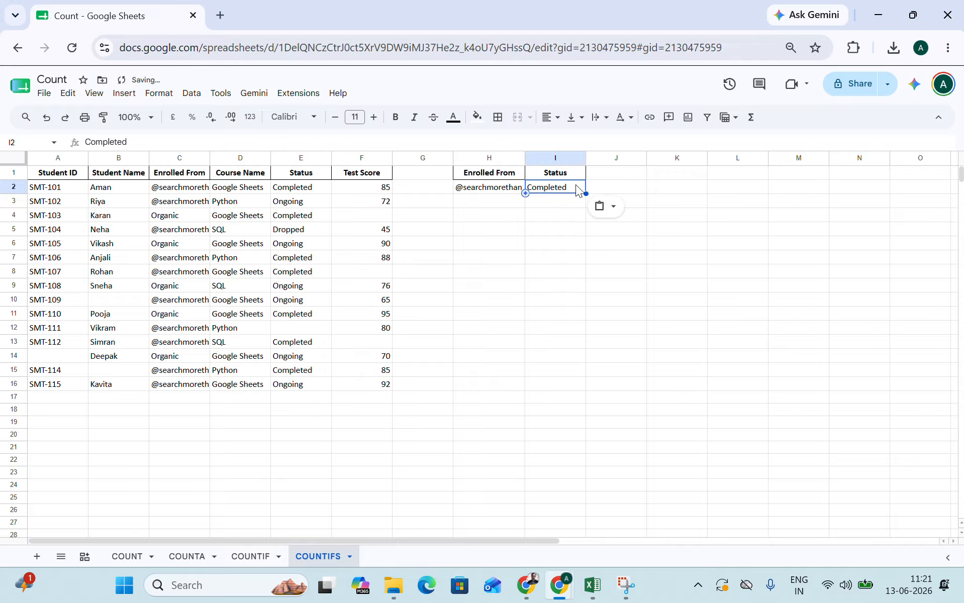
Start a COUNTIFS formula in H3 with column C:C as the first criteria range and H2 as its criterion
left_click(499, 203)
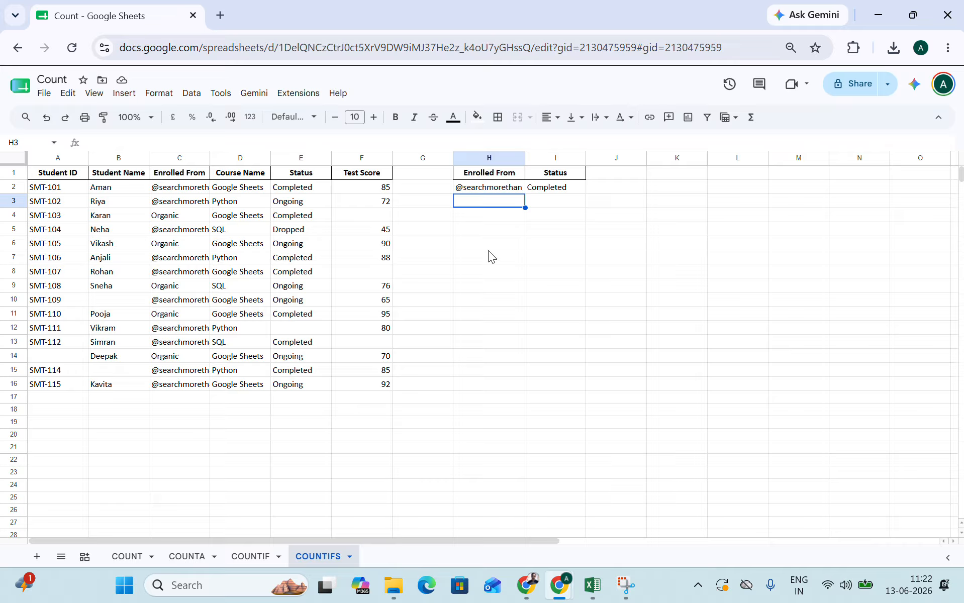
type("=coun")
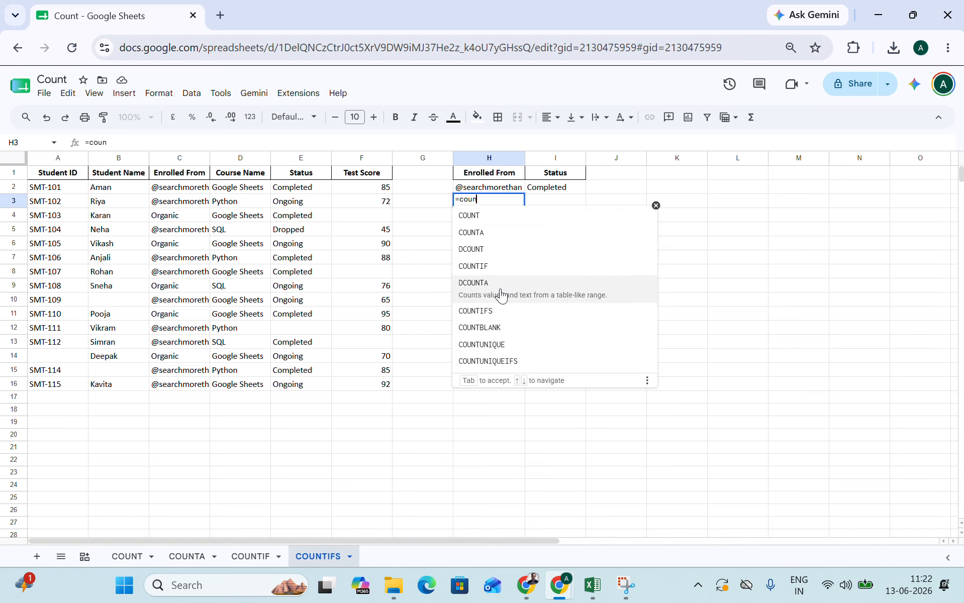
left_click(478, 310)
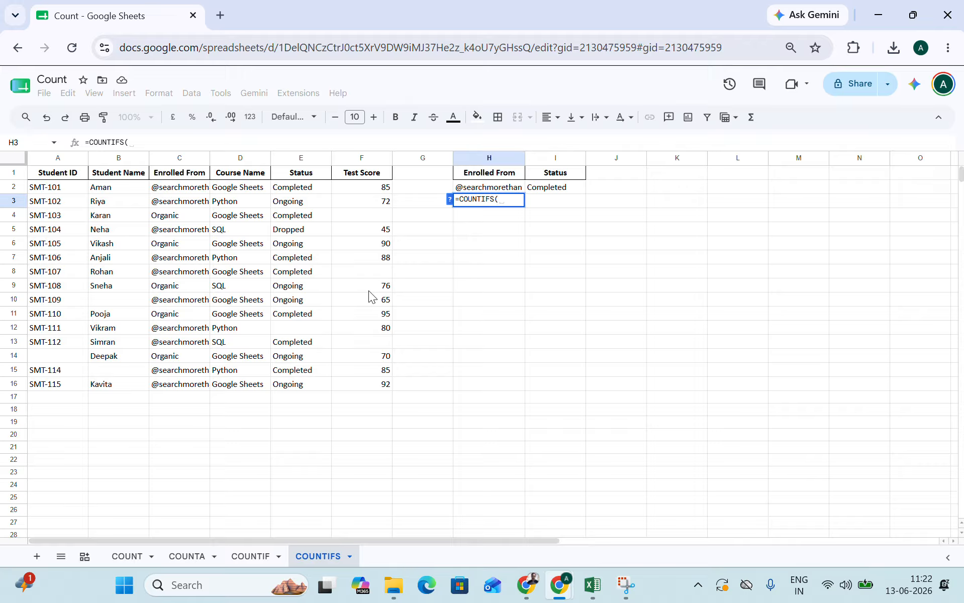
left_click(181, 160)
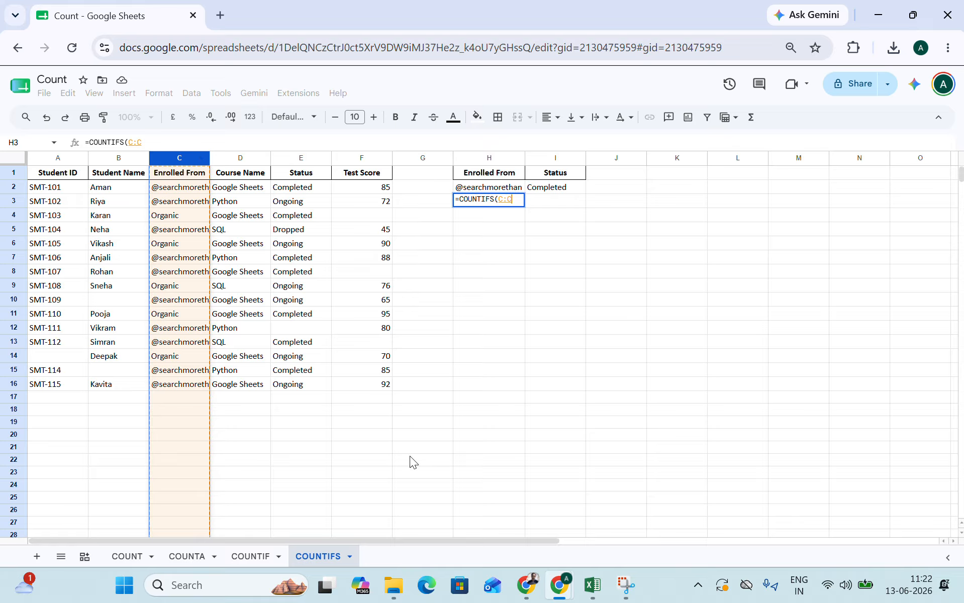
type(",")
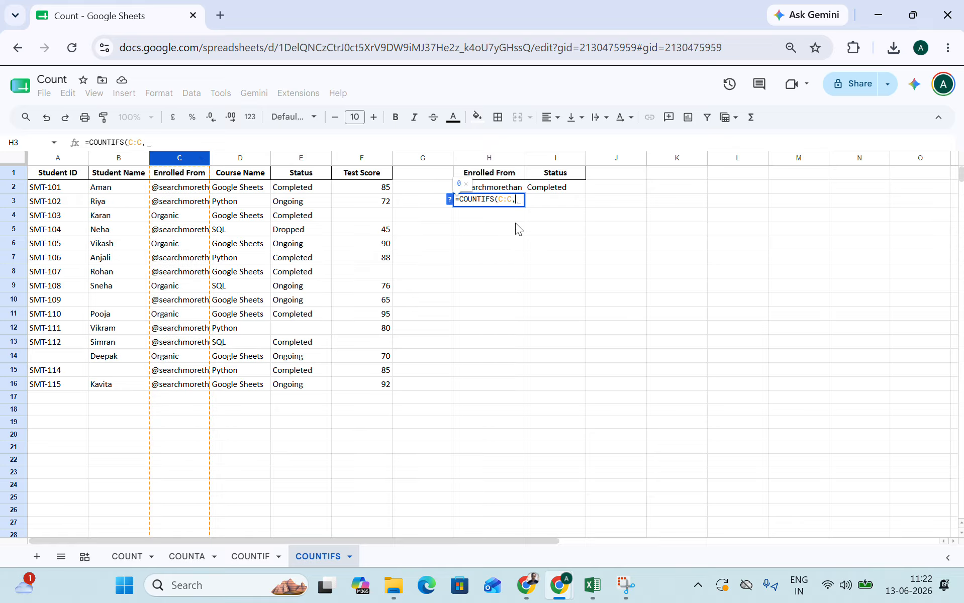
left_click(511, 190)
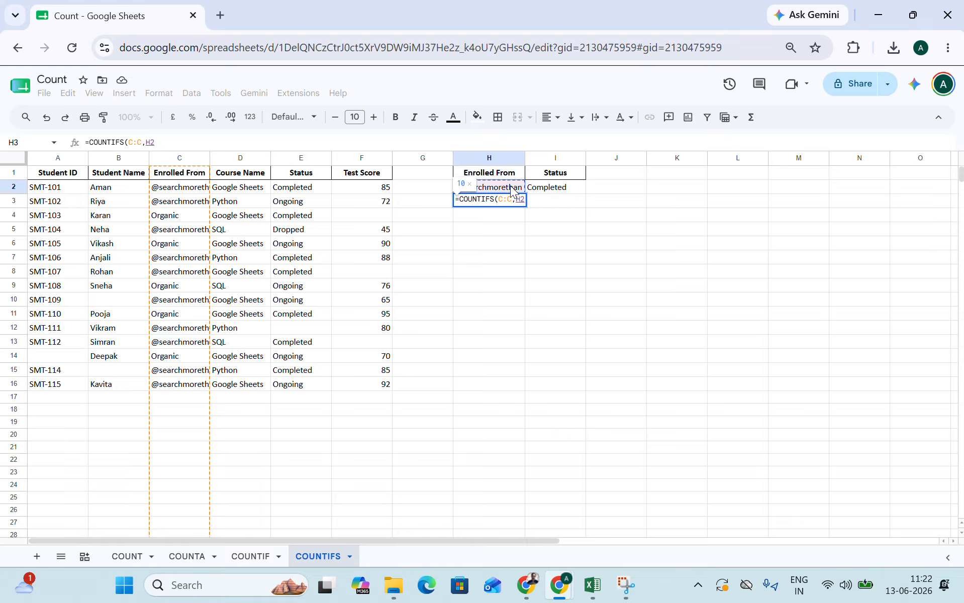
type("m")
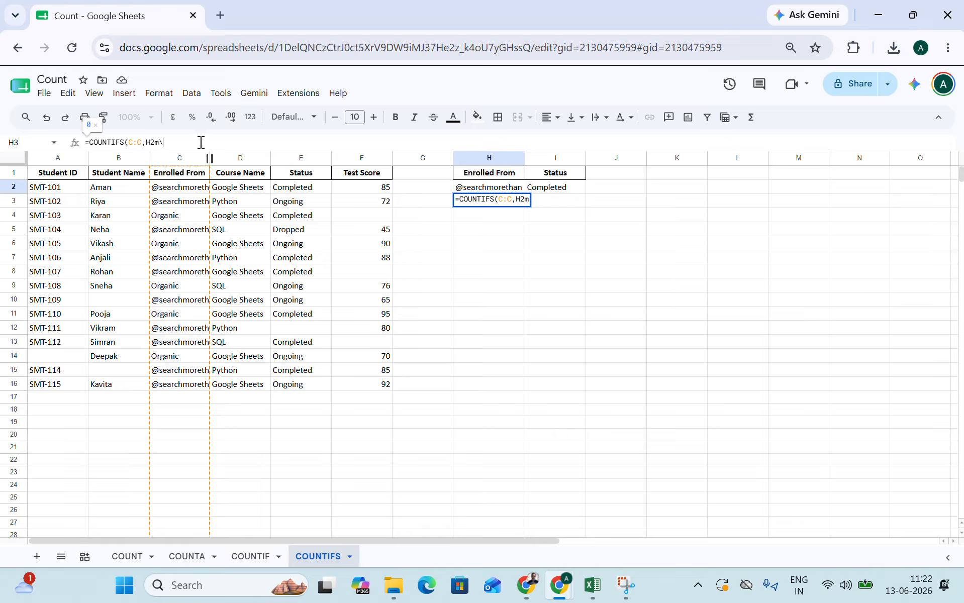
key("BackSpace")
type(",")
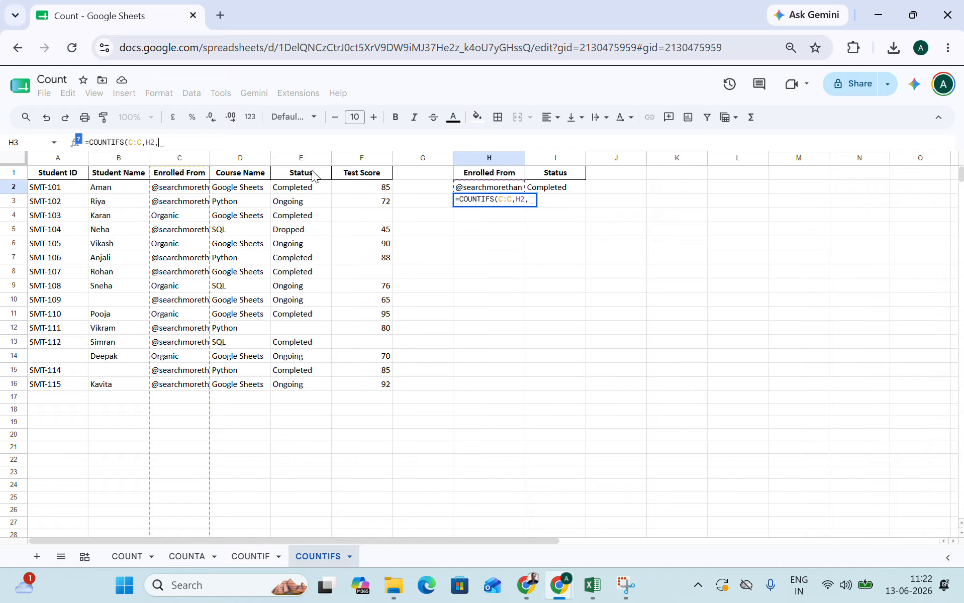
Complete the H3 formula as =COUNTIFS(C:C,H2,E:E,I2) and check it against the Enrolled From and Status columns
left_click(300, 160)
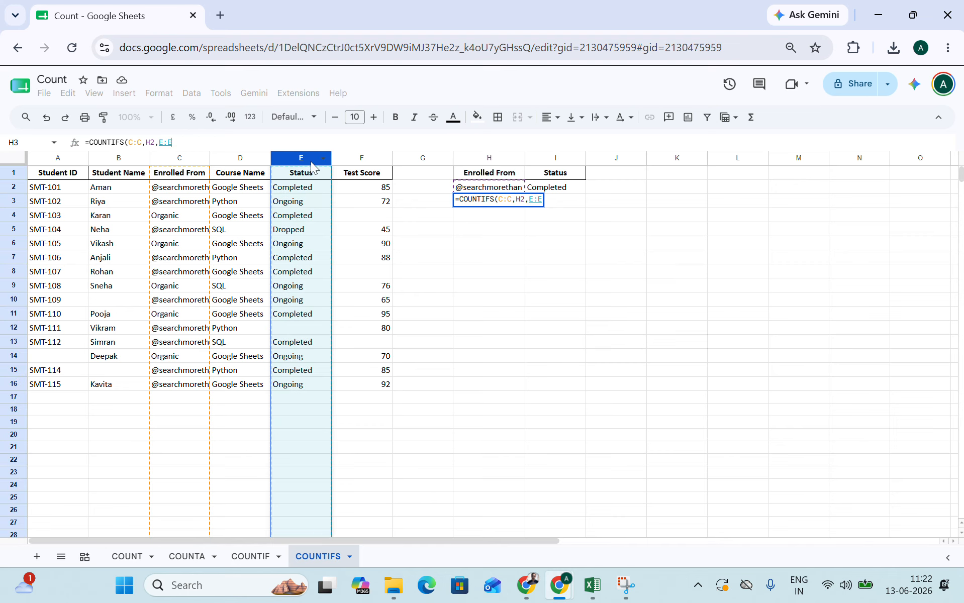
type(",")
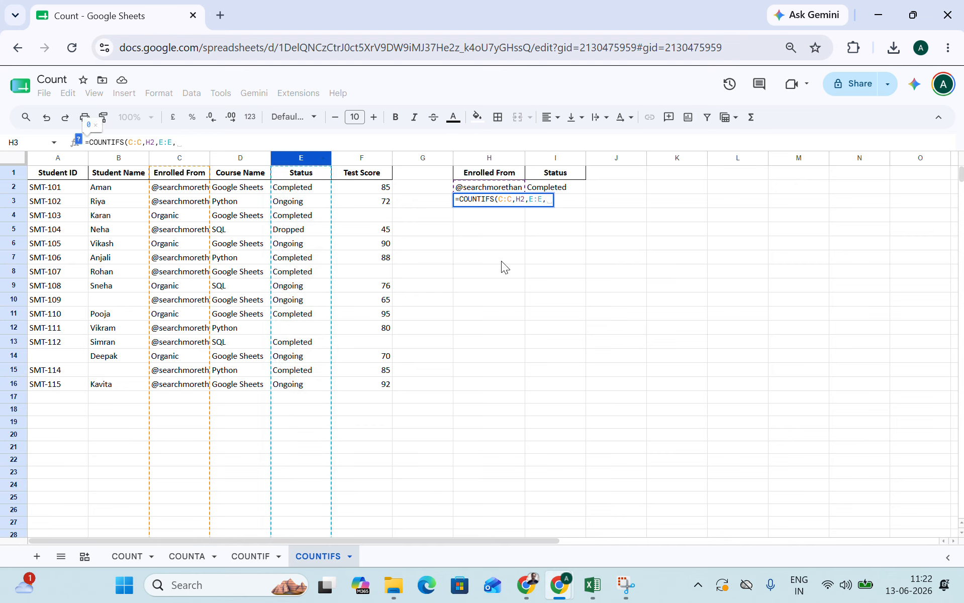
left_click(565, 188)
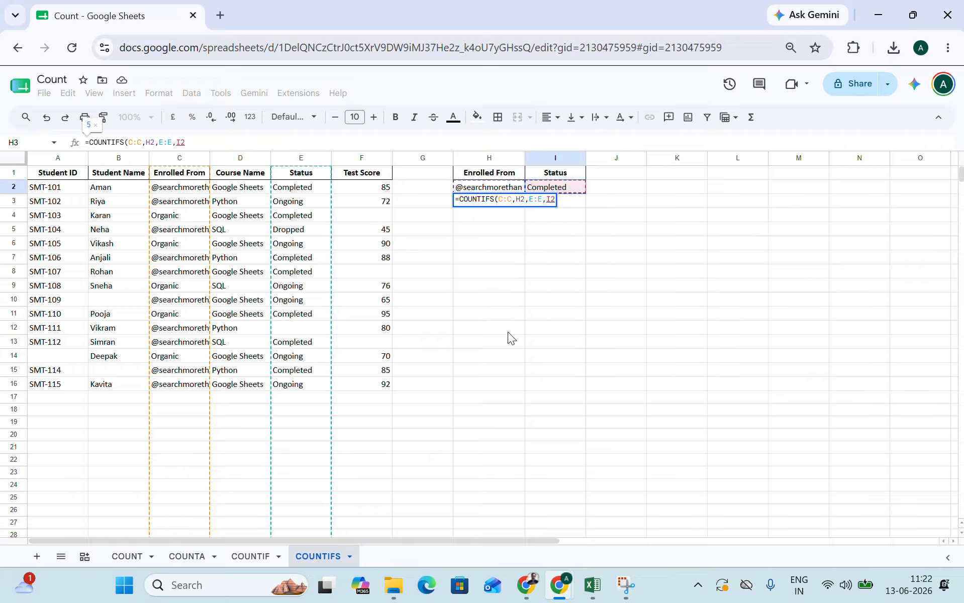
type(")")
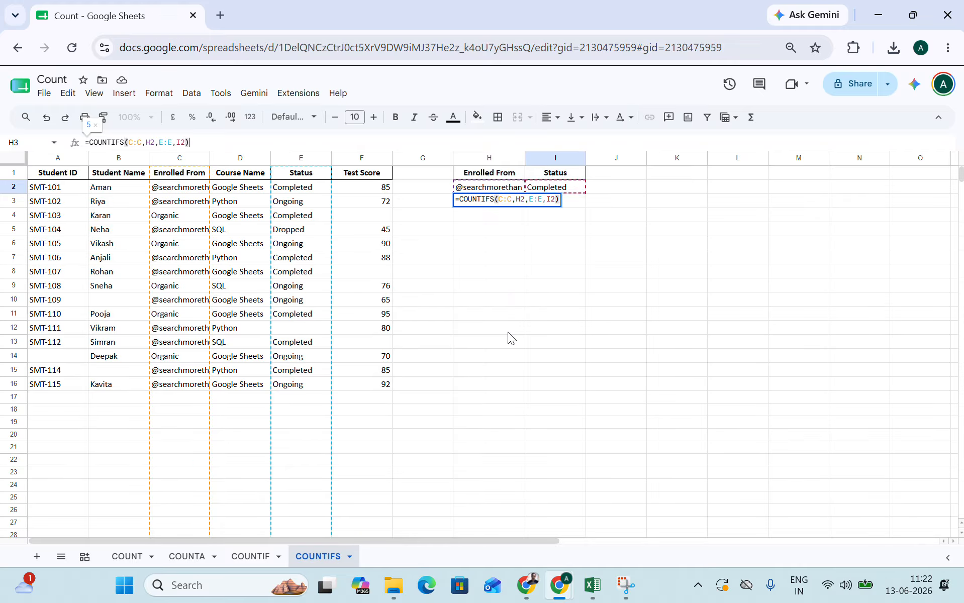
key("Return")
left_click(485, 201)
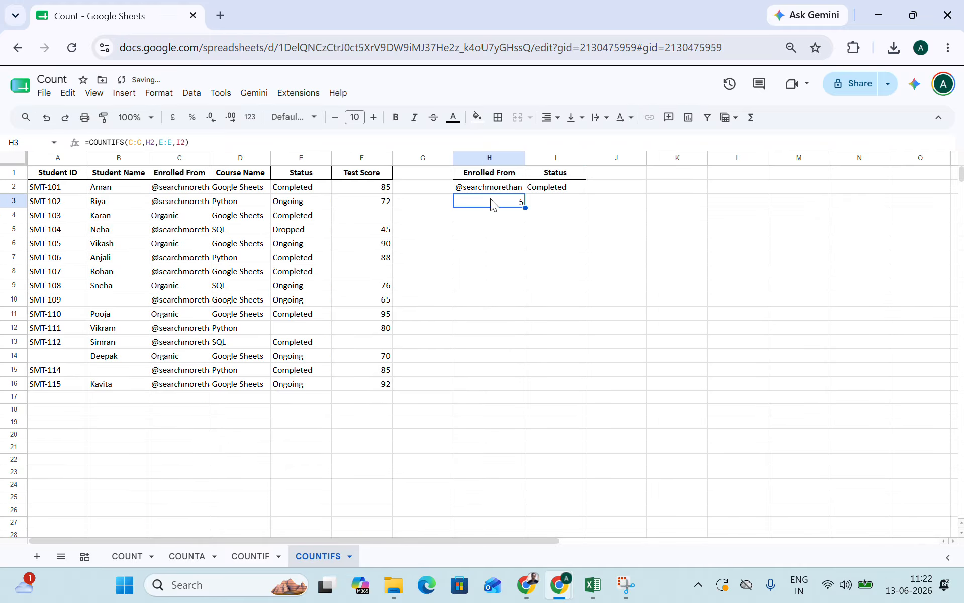
left_click(175, 192)
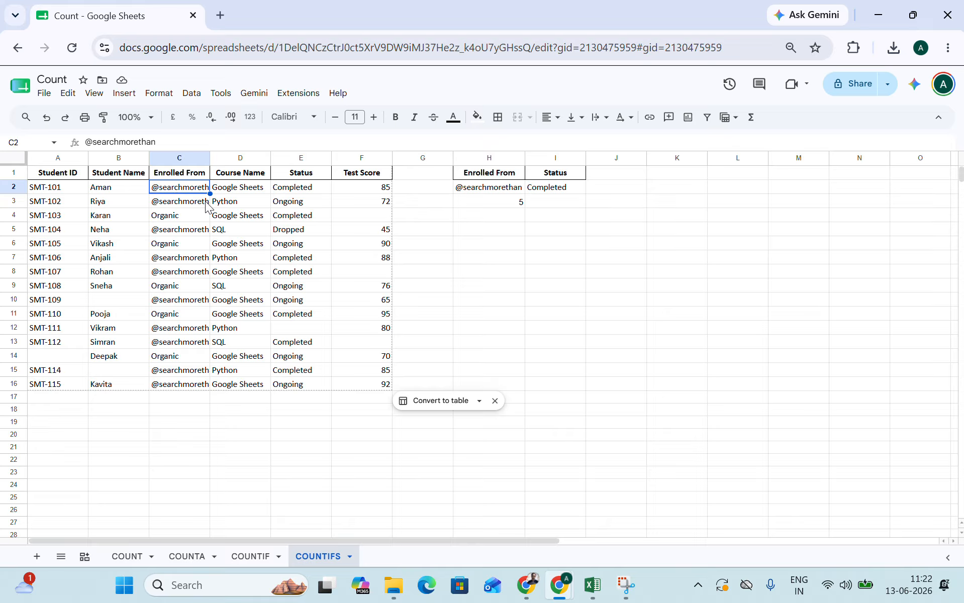
left_click(309, 191)
left_click(464, 203)
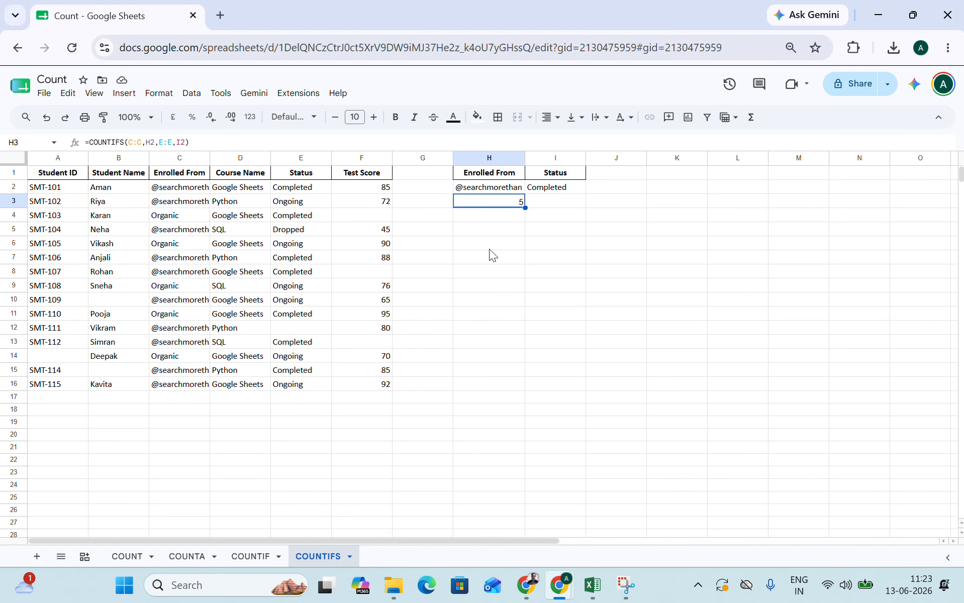
Review the formulas and counted columns on the COUNT, COUNTA and COUNTIF sheets, and return to the COUNTIFS sheet
left_click(131, 557)
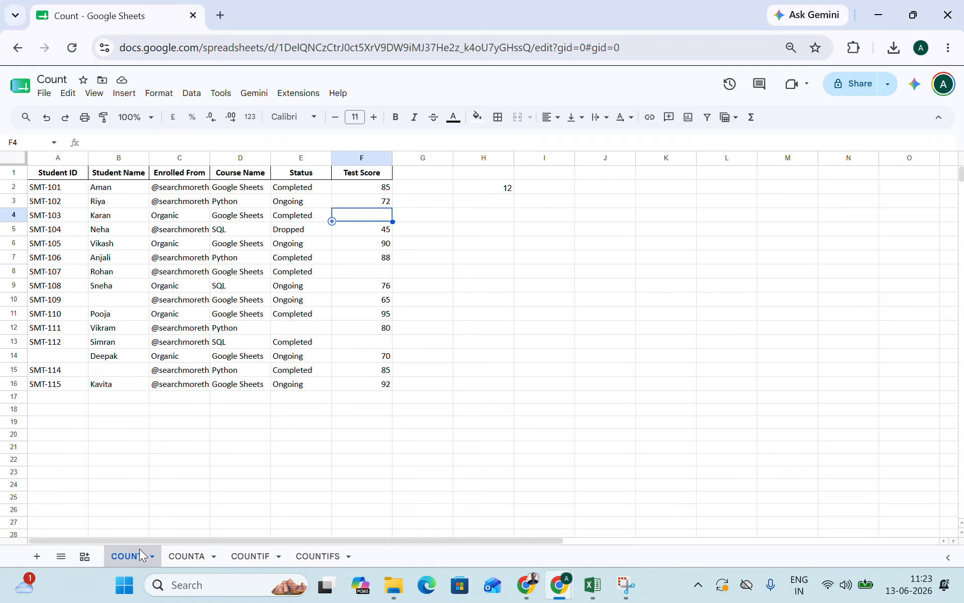
left_click(484, 188)
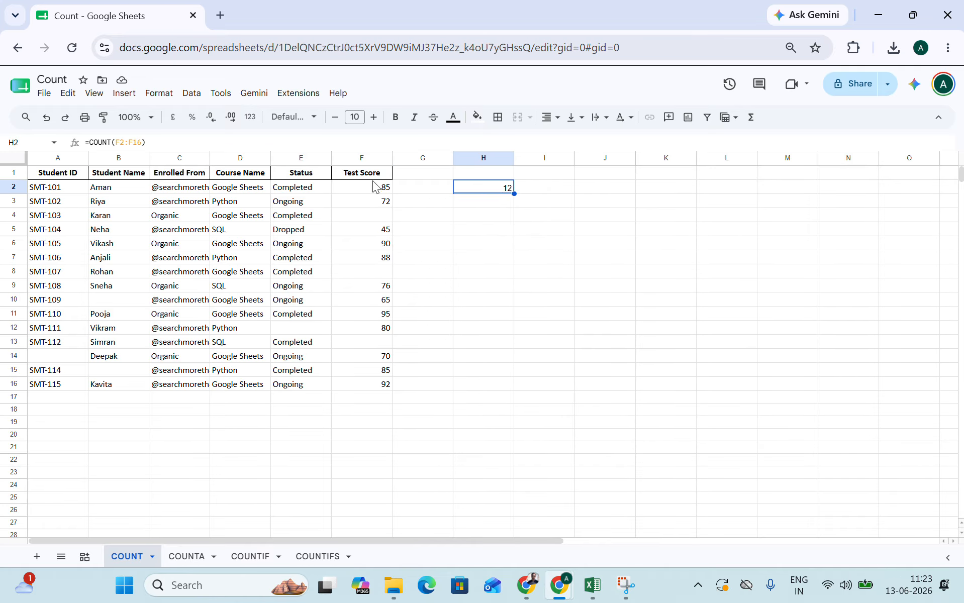
left_click(379, 219)
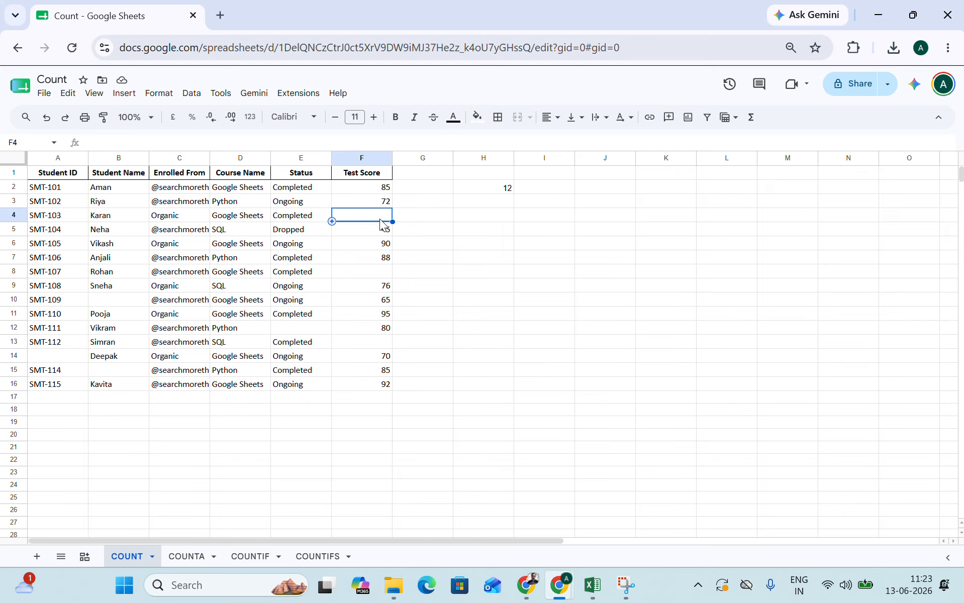
left_click(484, 187)
left_click(382, 187)
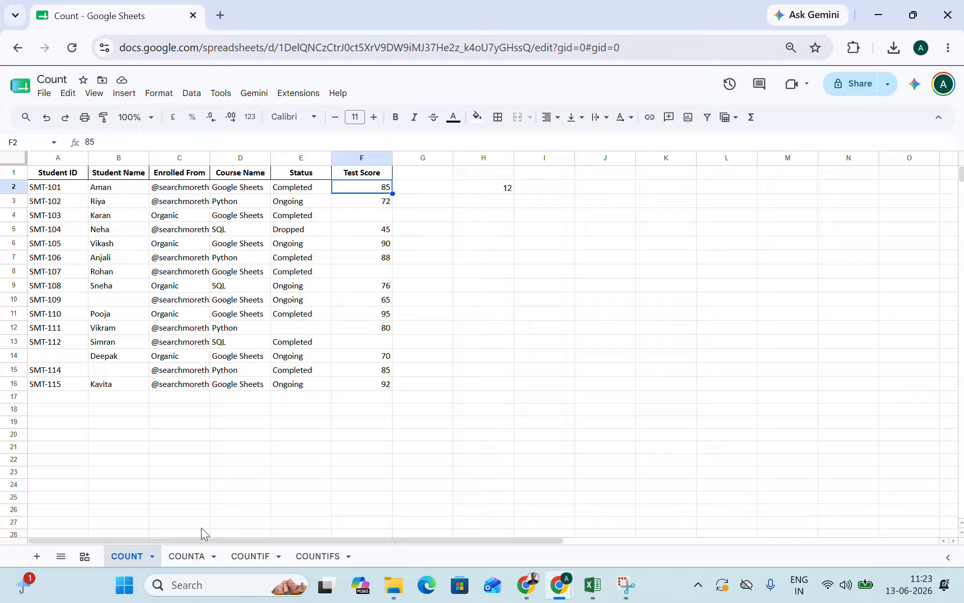
left_click(192, 556)
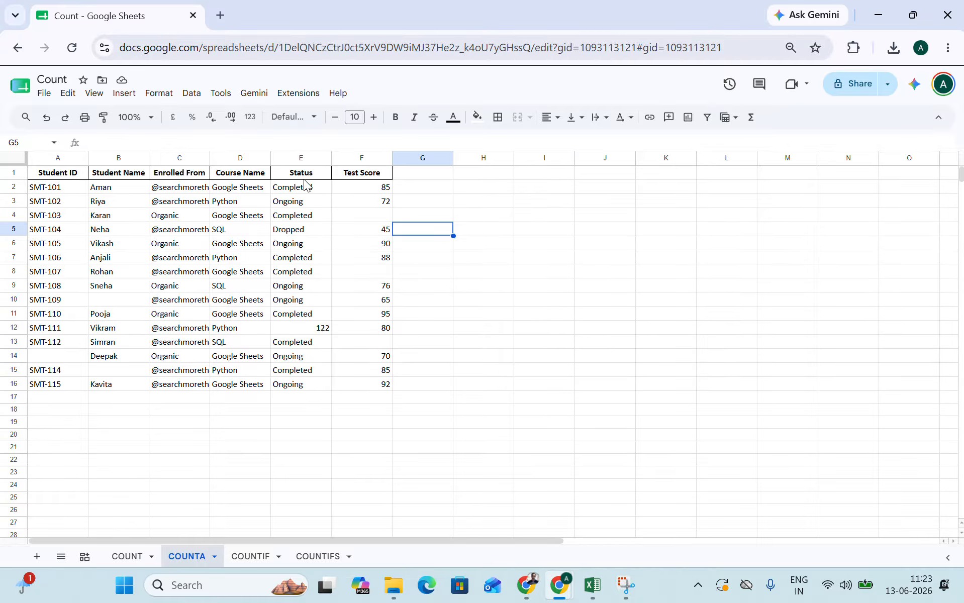
left_click(300, 158)
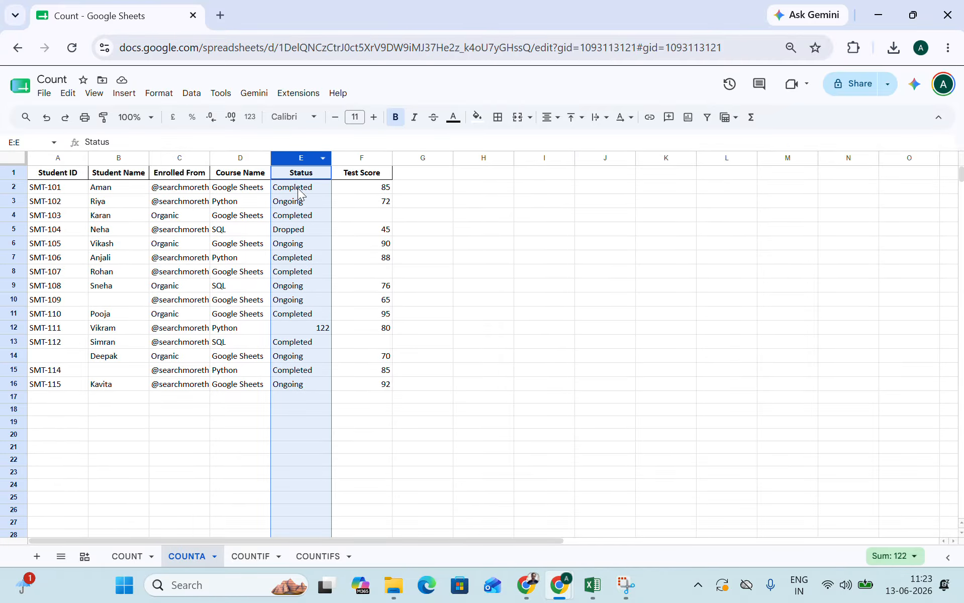
left_click(297, 243)
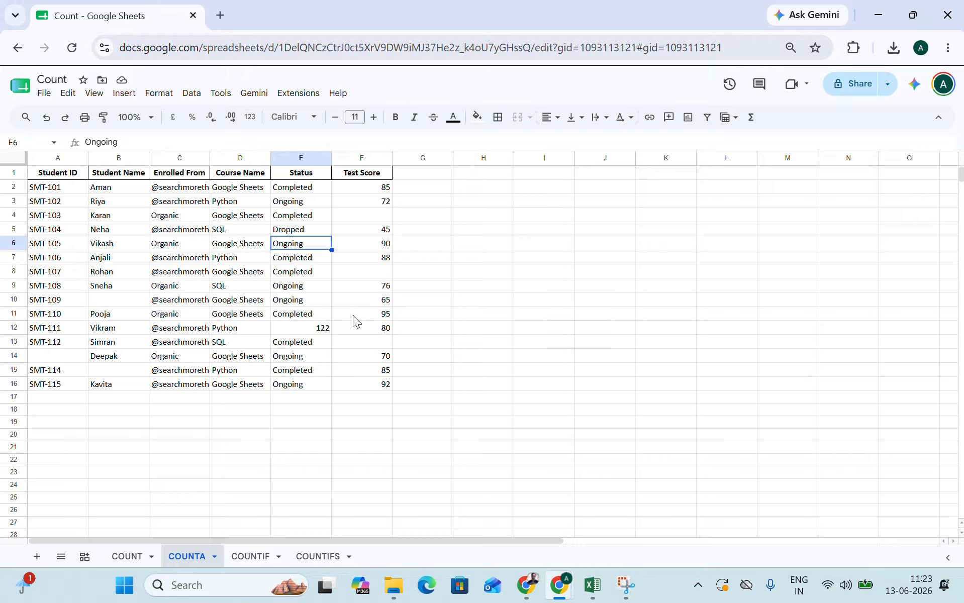
left_click(258, 557)
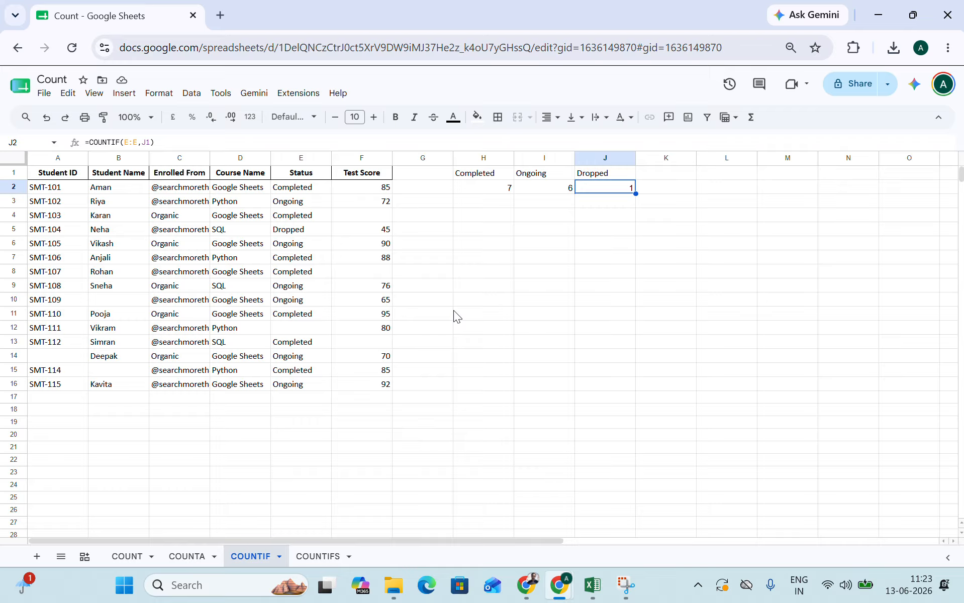
left_click(505, 190)
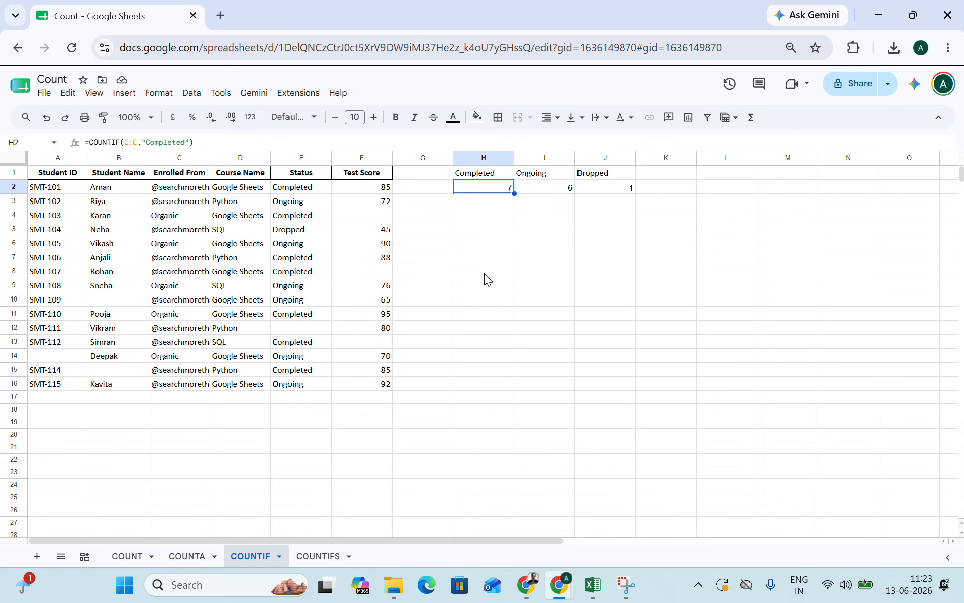
left_click(319, 556)
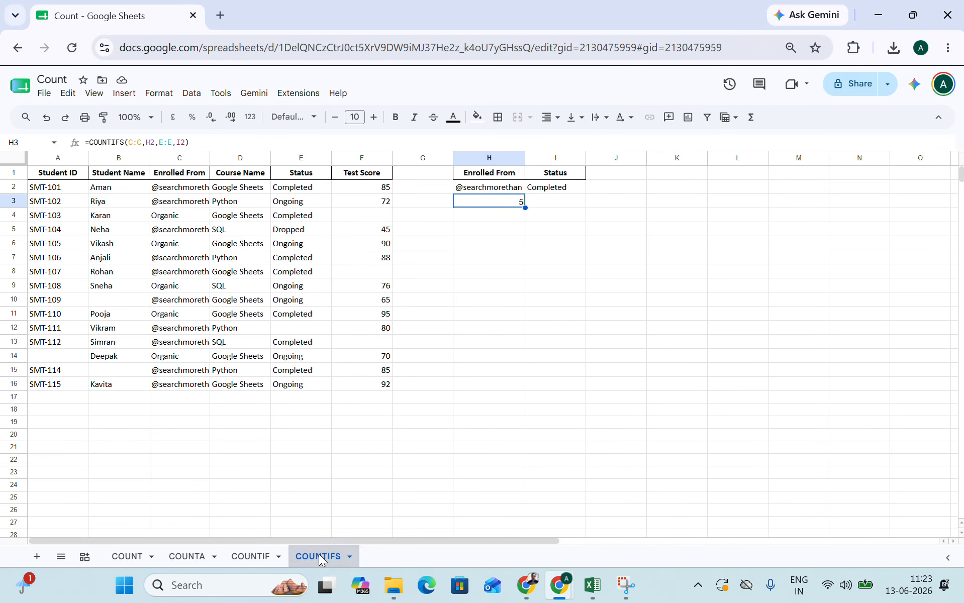